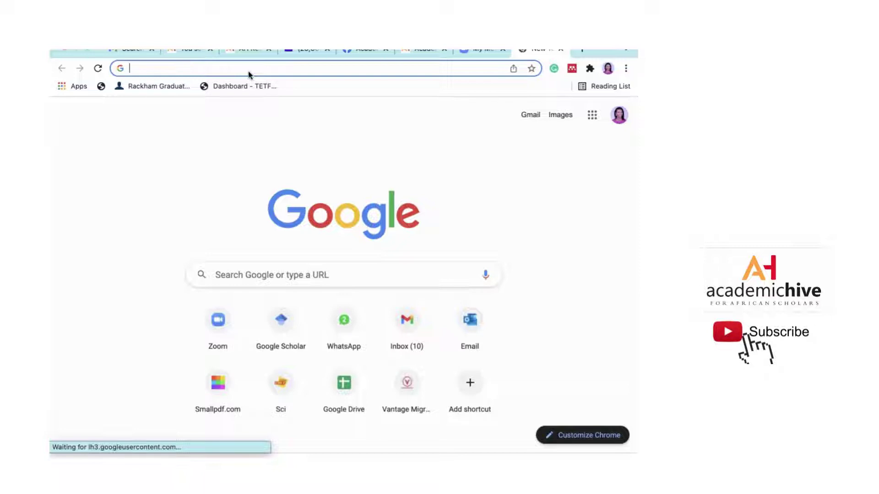
# Load scholar.google.com from the 'sc' address-bar autocompletion.
pyautogui.click(213, 70)
pyautogui.write('scholar.google.com')
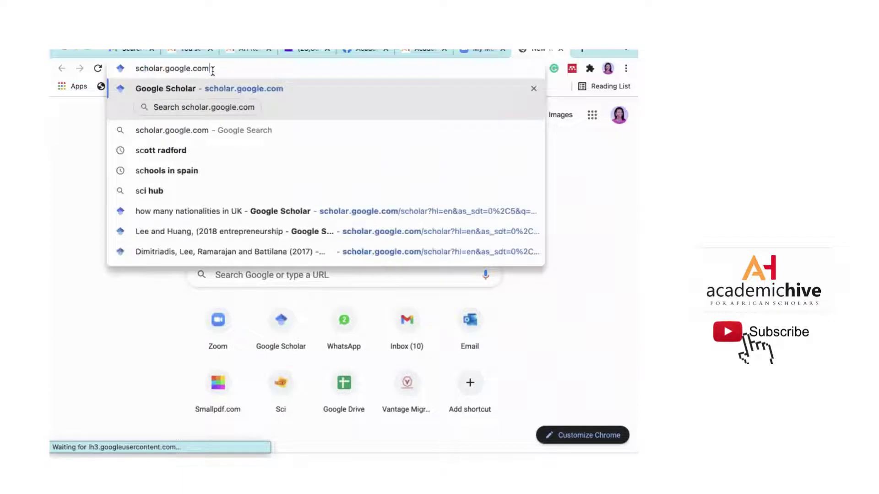
pyautogui.press('Return')
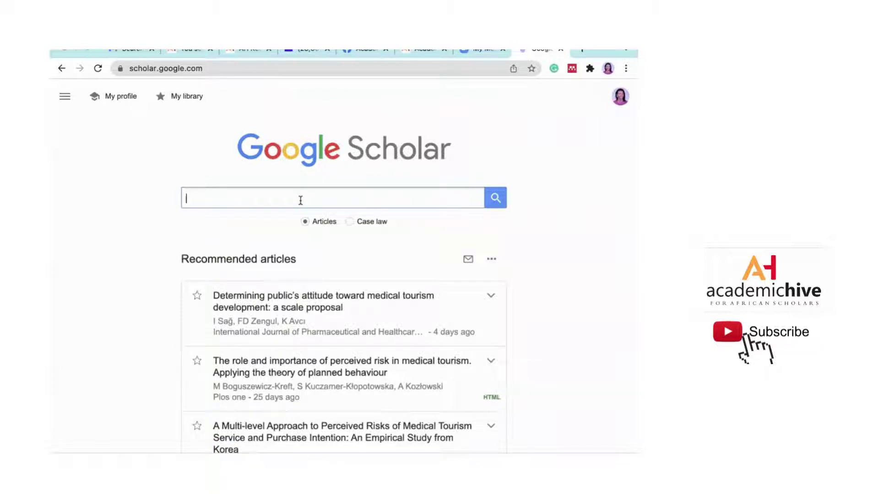
# Run a Scholar search for 'child labour and economic development in Africa', fixing the typos.
pyautogui.write('child labour and')
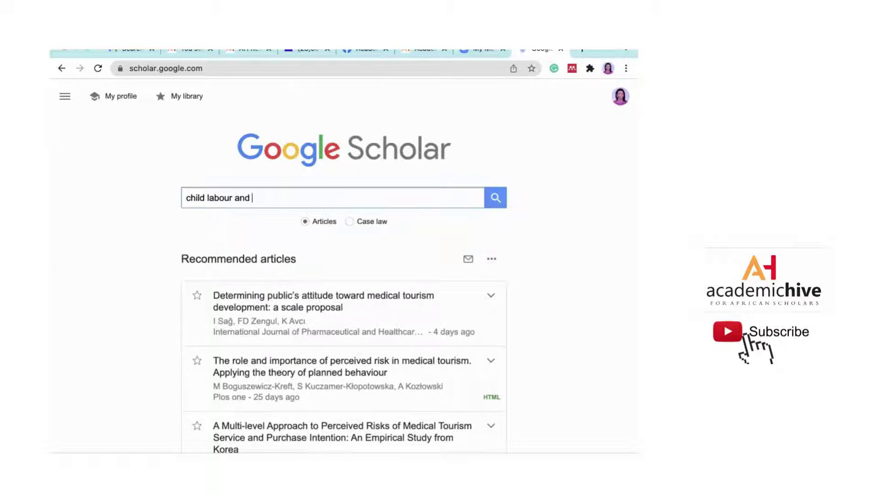
pyautogui.write('eeconnomic')
pyautogui.press('BackSpace')
pyautogui.press('BackSpace')
pyautogui.press('BackSpace')
pyautogui.press('BackSpace')
pyautogui.press('BackSpace')
pyautogui.press('BackSpace')
pyautogui.write('oomic')
pyautogui.press('BackSpace')
pyautogui.press('BackSpace')
pyautogui.press('BackSpace')
pyautogui.press('BackSpace')
pyautogui.write('mic de')
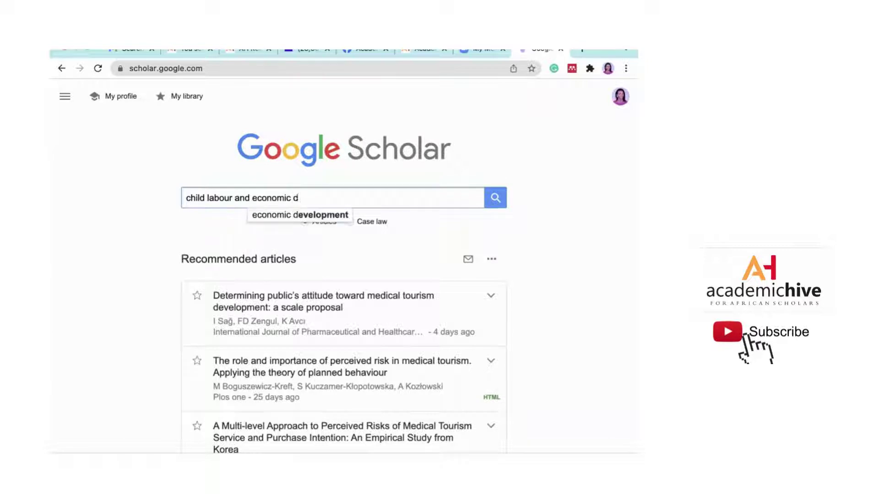
pyautogui.write('velopment in')
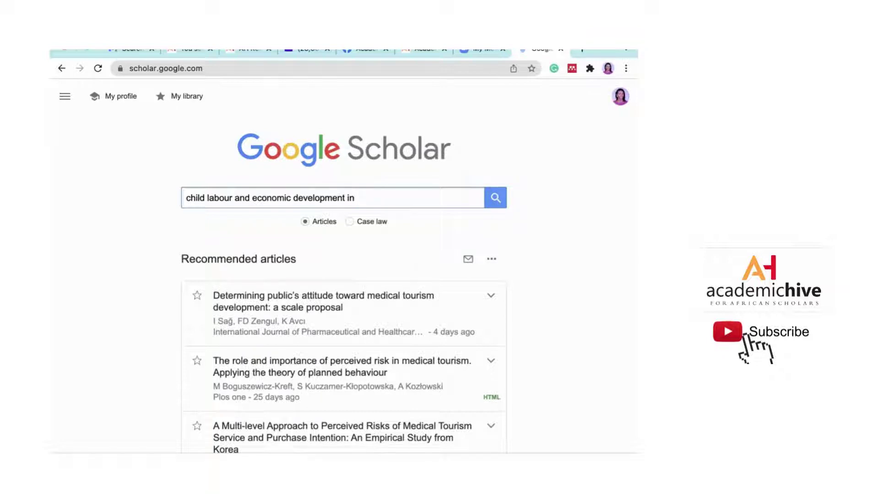
pyautogui.write('Africa')
pyautogui.press('Return')
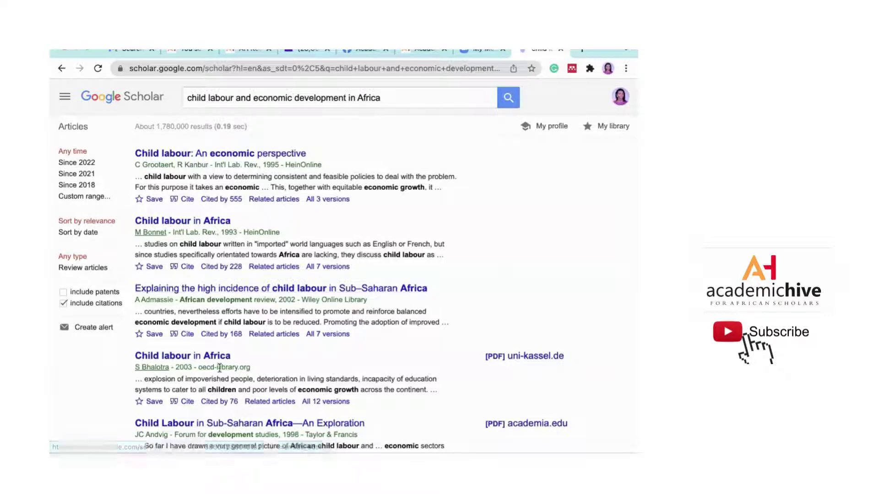
# Open 'The determinants of child labour and child schooling in Ghana' result in a new tab.
pyautogui.scroll(-10, 219, 367)
pyautogui.scroll(-5, 219, 372)
pyautogui.scroll(13, 220, 372)
pyautogui.scroll(3, 219, 372)
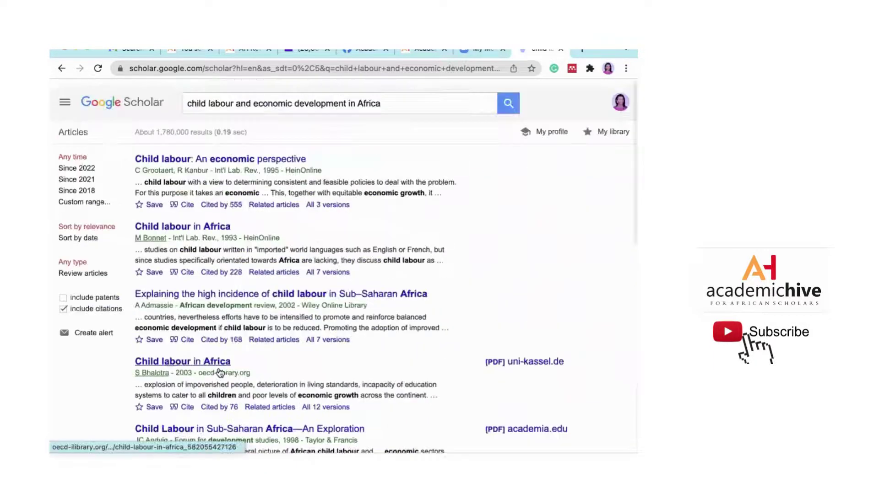
pyautogui.scroll(-5, 220, 371)
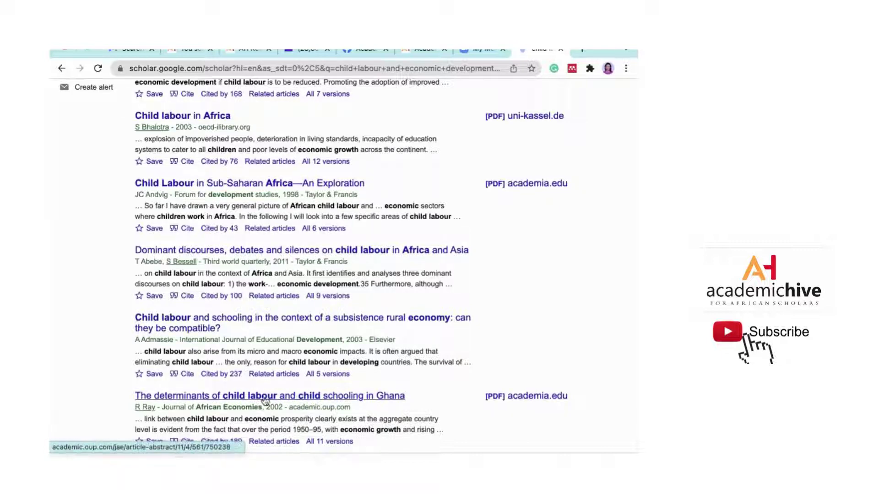
pyautogui.scroll(-1, 276, 337)
pyautogui.scroll(-3, 276, 337)
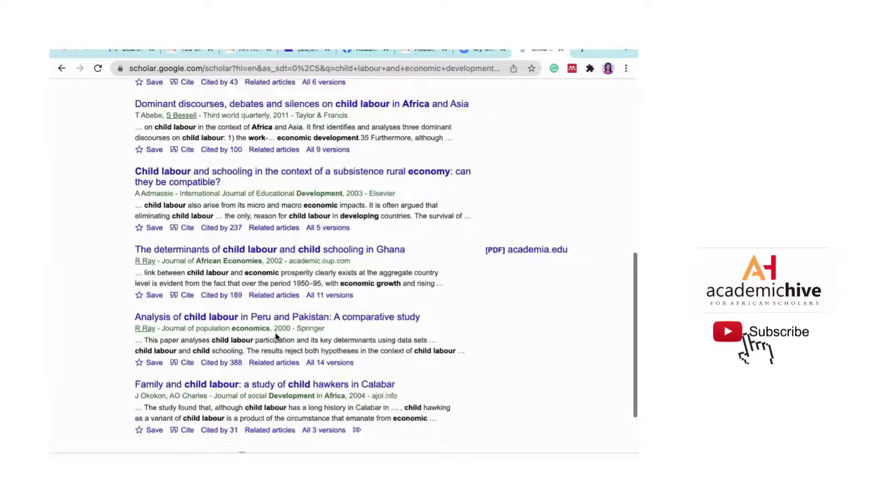
pyautogui.scroll(2, 276, 337)
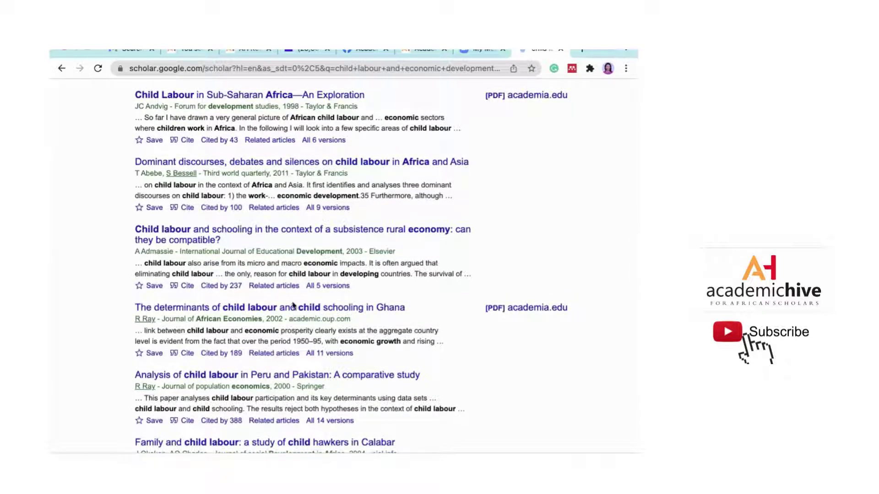
pyautogui.rightClick(342, 309)
pyautogui.click(373, 275)
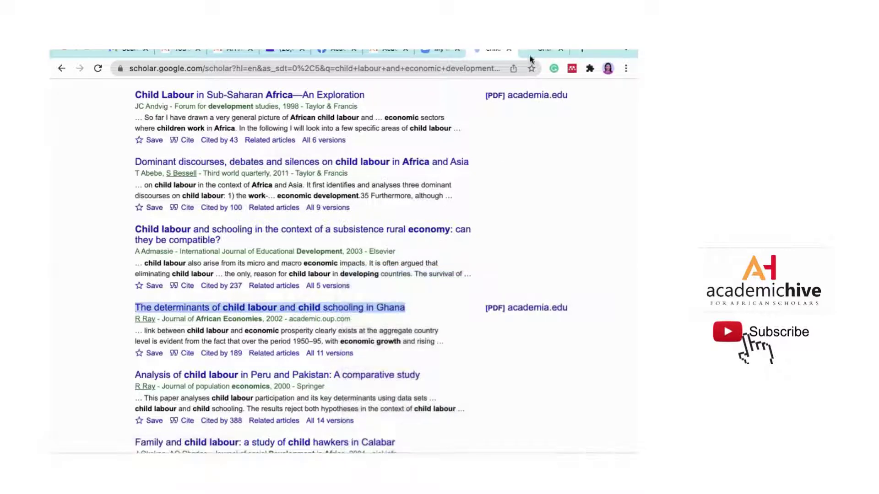
# Switch to the Oxford Academic tab and read the Ghana article's abstract.
pyautogui.click(540, 52)
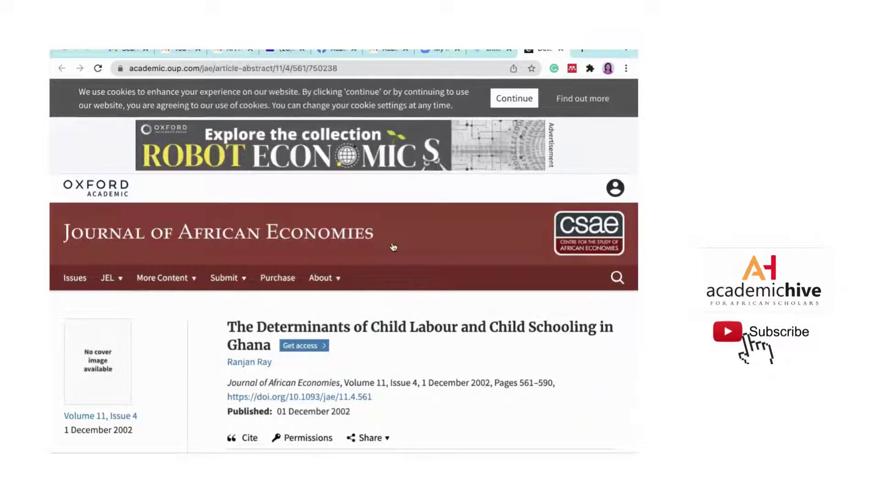
pyautogui.scroll(-5, 393, 248)
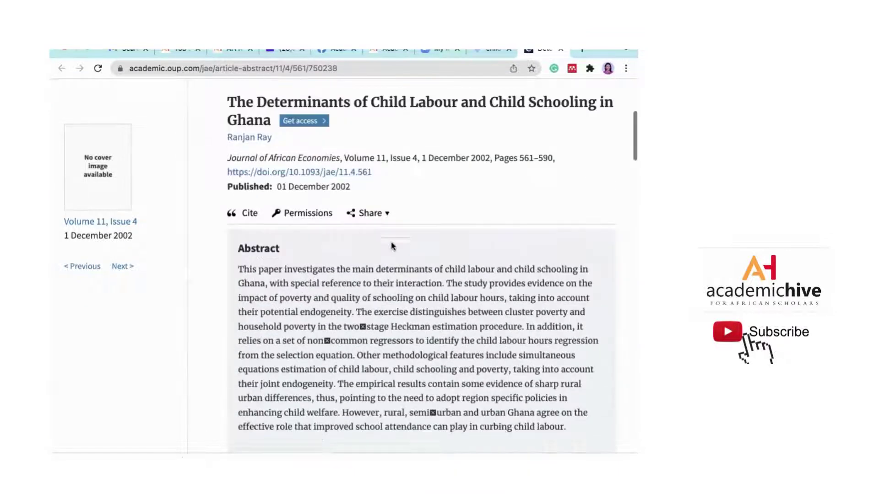
pyautogui.scroll(4, 391, 246)
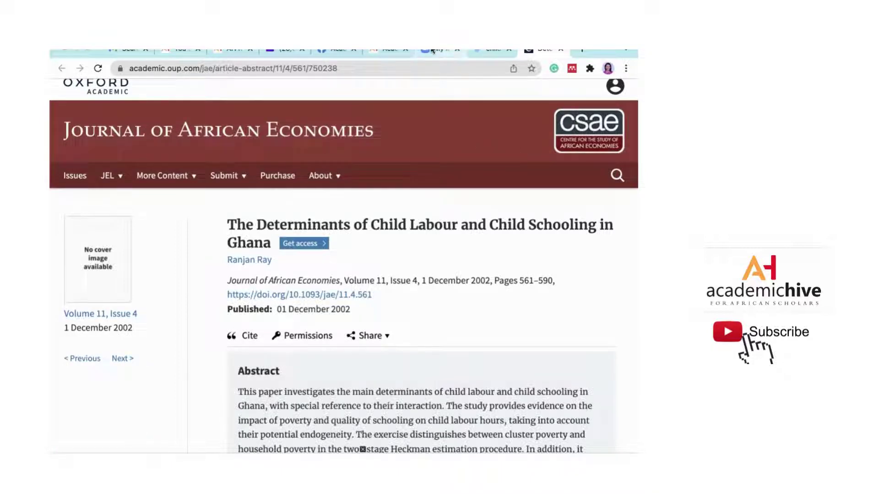
# Back on Scholar, change the query's 'Africa' to 'Ghana' and rerun the search.
pyautogui.click(488, 50)
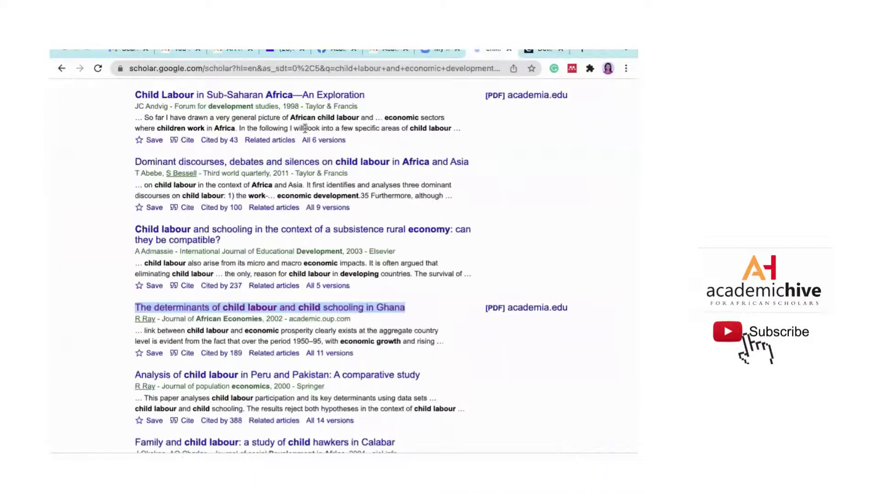
pyautogui.scroll(-3, 305, 129)
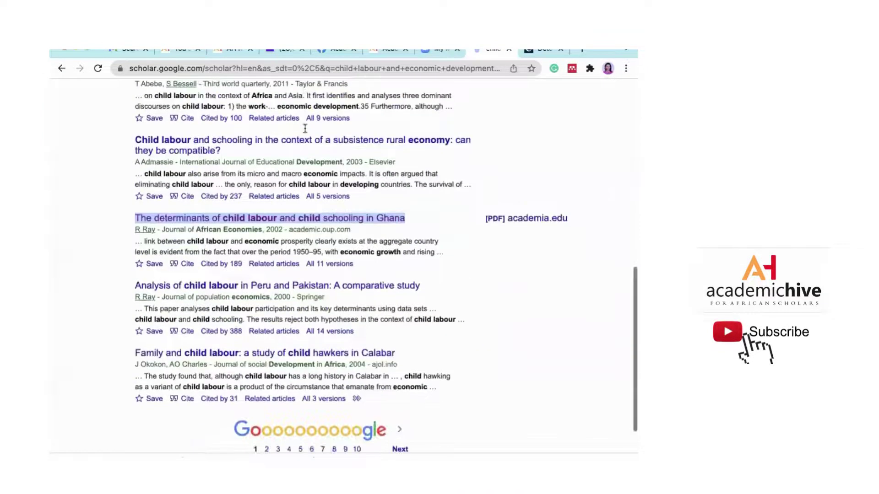
pyautogui.scroll(10, 289, 123)
pyautogui.scroll(-10, 294, 151)
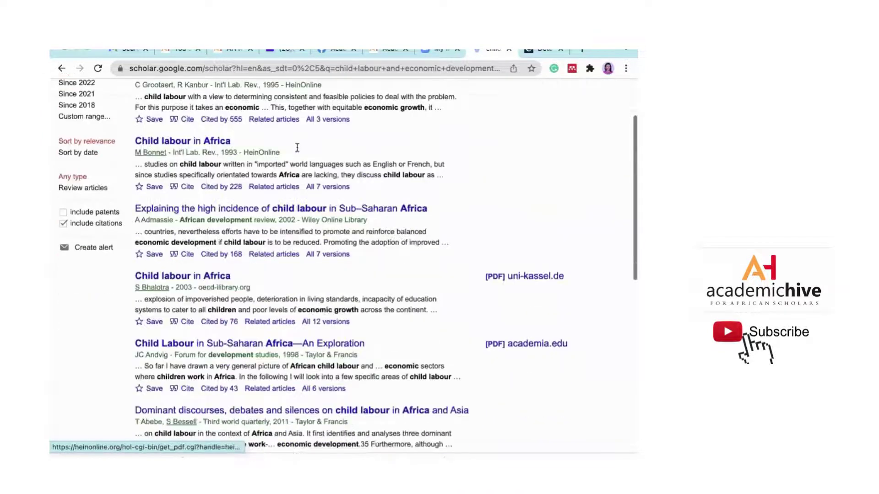
pyautogui.scroll(4, 297, 147)
pyautogui.scroll(5, 297, 147)
pyautogui.click(413, 93)
pyautogui.press('BackSpace')
pyautogui.press('BackSpace')
pyautogui.press('BackSpace')
pyautogui.press('BackSpace')
pyautogui.press('BackSpace')
pyautogui.press('BackSpace')
pyautogui.write('Ghana')
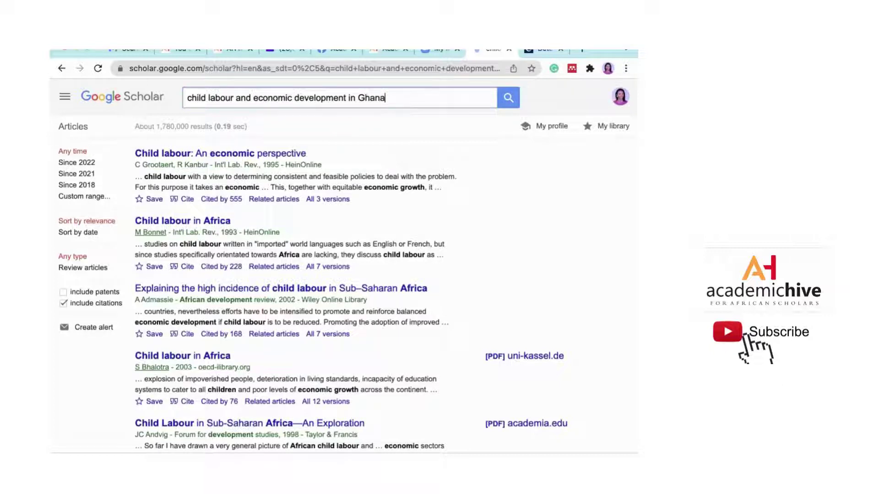
pyautogui.press('Return')
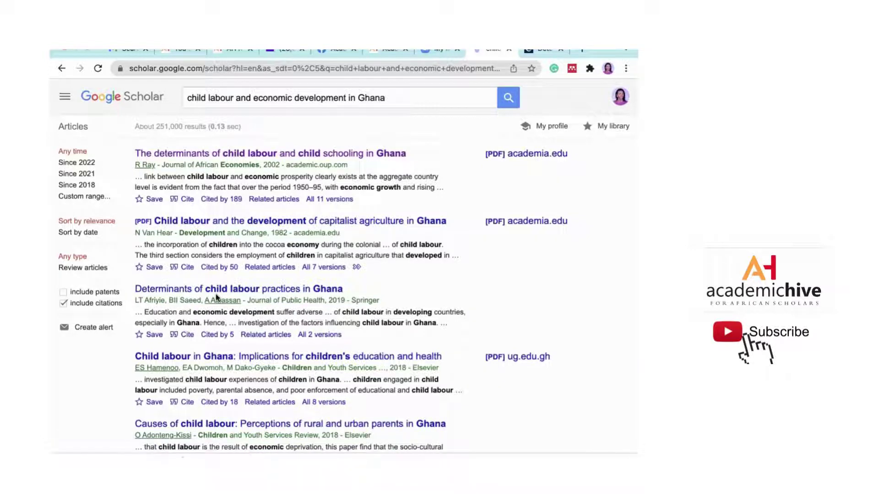
# Open the 'Causes of child labour' article from the Ghana results.
pyautogui.scroll(-3, 231, 359)
pyautogui.scroll(-1, 231, 358)
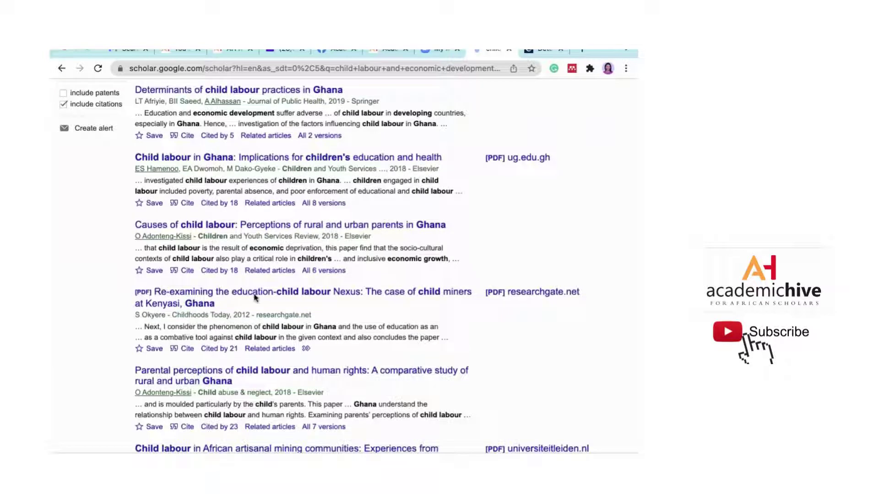
pyautogui.click(262, 226)
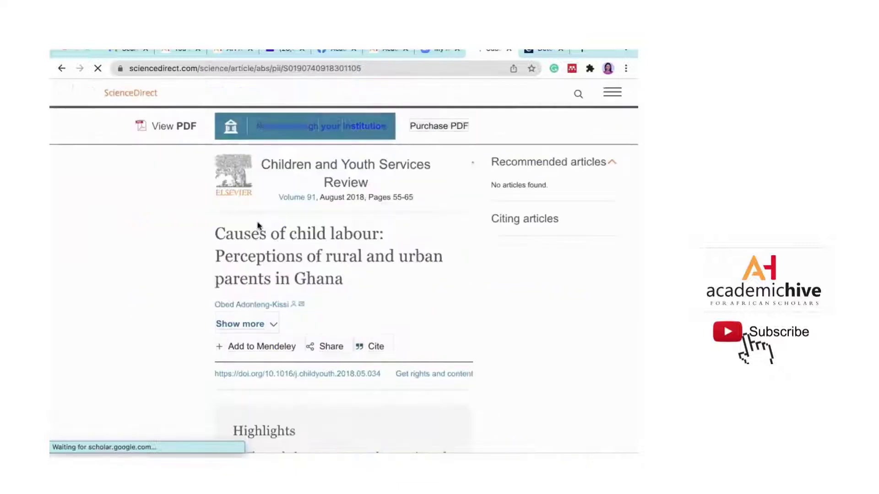
# Skim the ScienceDirect 'Causes of child labour' page, then go back to the Scholar results.
pyautogui.scroll(-6, 258, 226)
pyautogui.scroll(-3, 258, 225)
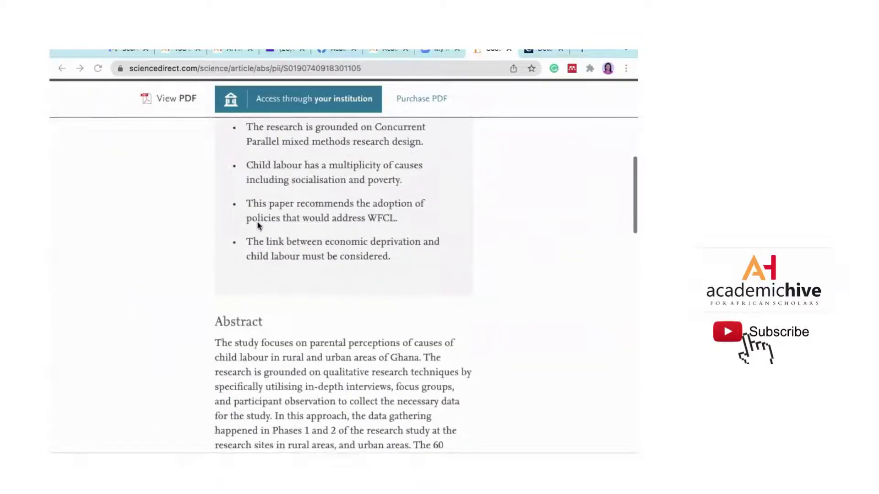
pyautogui.scroll(4, 258, 226)
pyautogui.scroll(1, 257, 225)
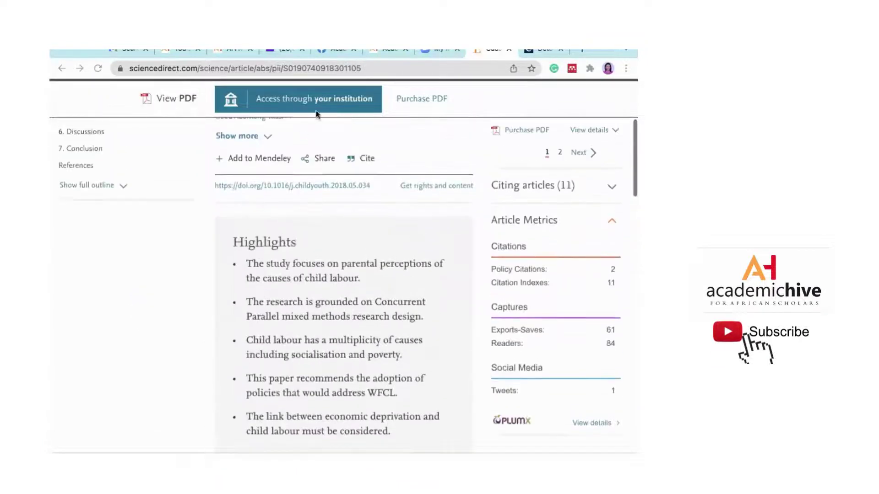
pyautogui.scroll(4, 295, 190)
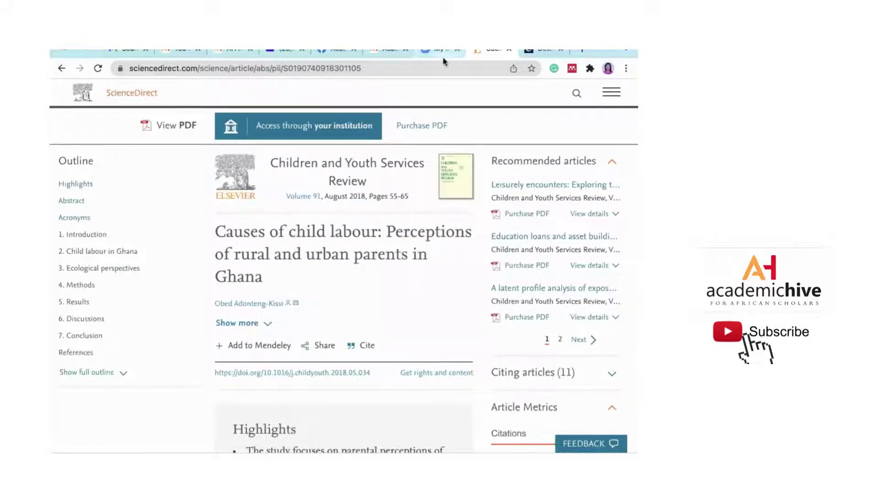
pyautogui.click(63, 69)
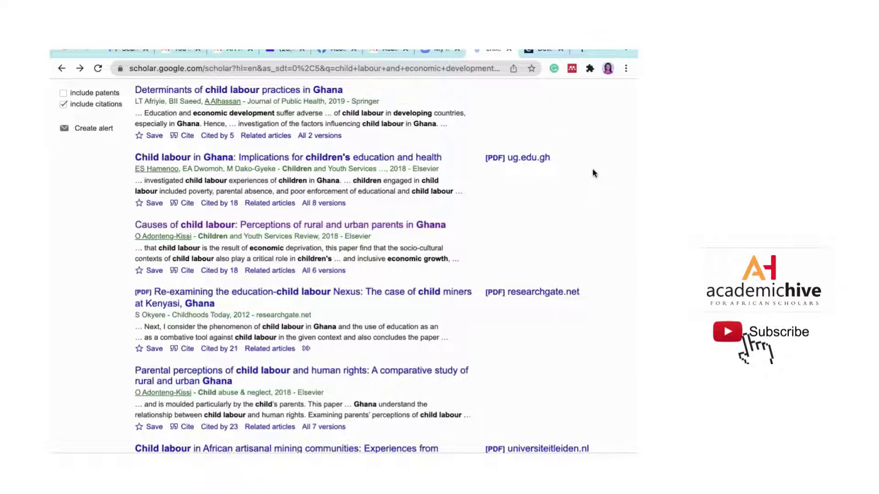
# Switch to the Oxford Academic tab for the Ghana child schooling article.
pyautogui.scroll(5, 592, 170)
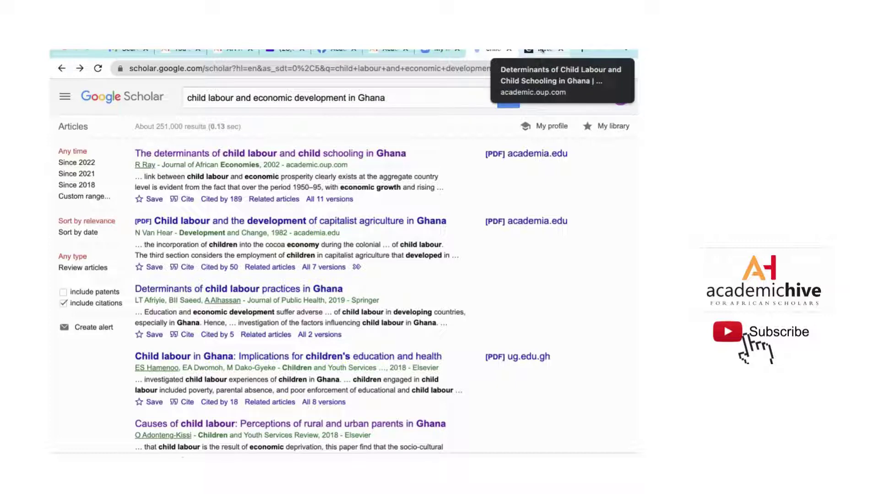
pyautogui.click(539, 50)
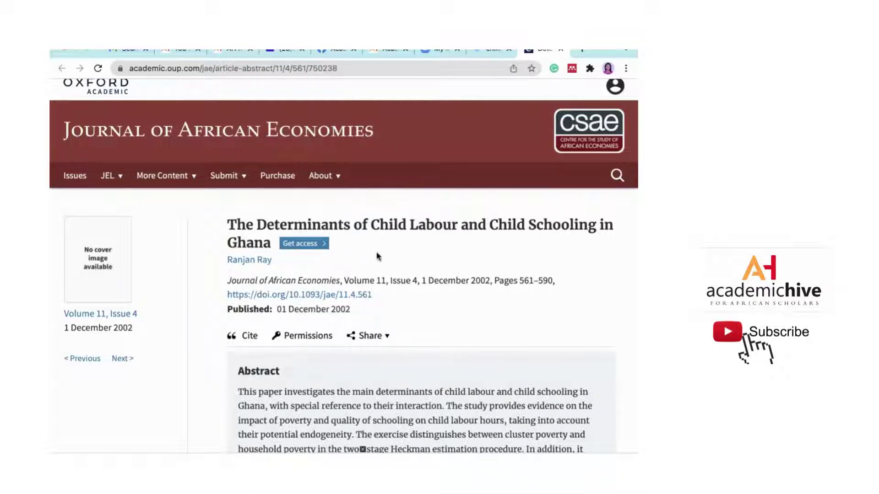
# Load connectedpapers.com in a new tab from the 'conn' autocompletion.
pyautogui.click(580, 51)
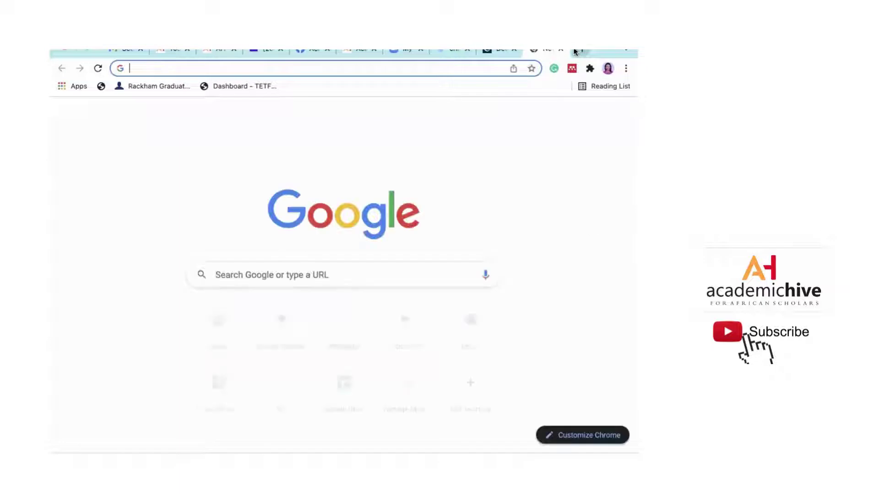
pyautogui.write('conn')
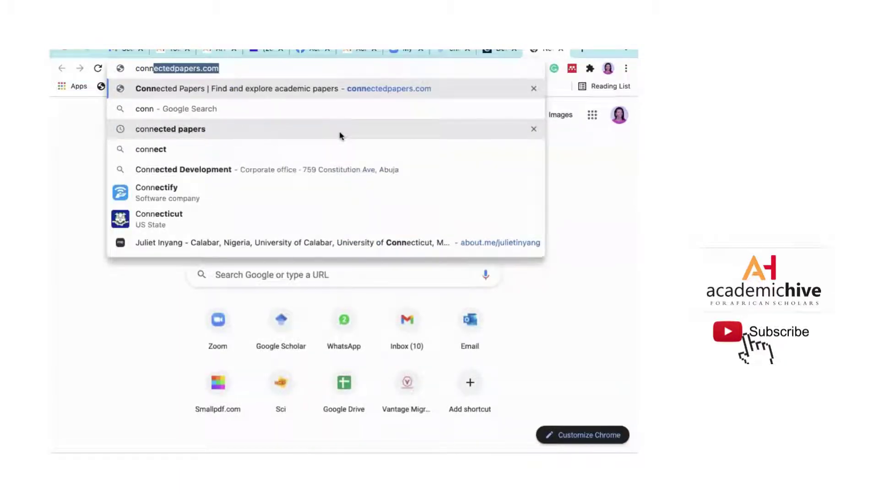
pyautogui.press('Right')
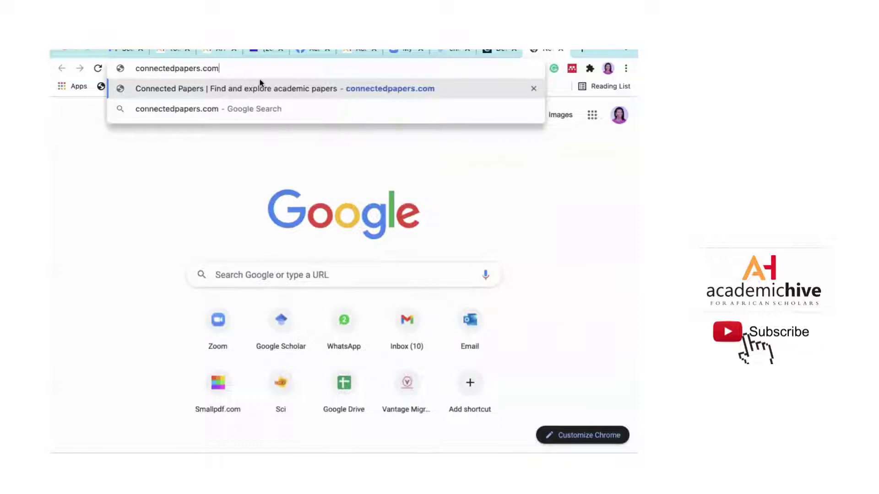
pyautogui.press('Return')
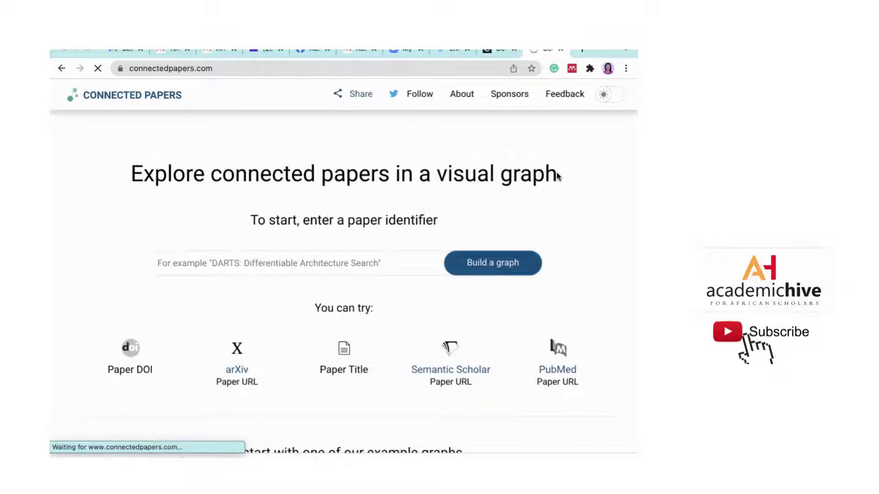
pyautogui.click(486, 51)
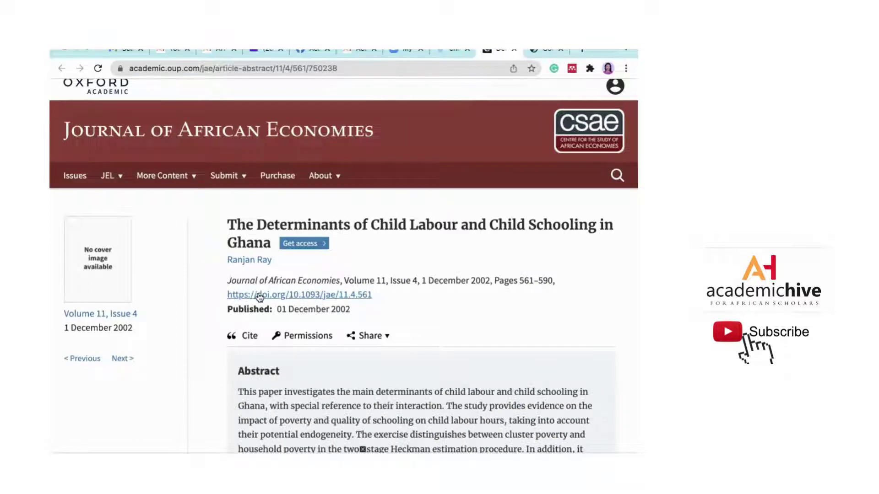
pyautogui.moveTo(379, 297); pyautogui.dragTo(227, 294)
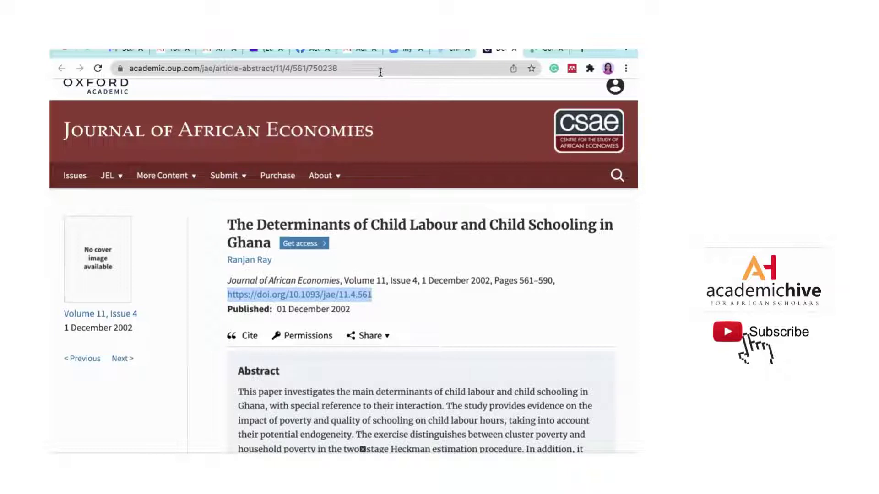
pyautogui.rightClick(319, 297)
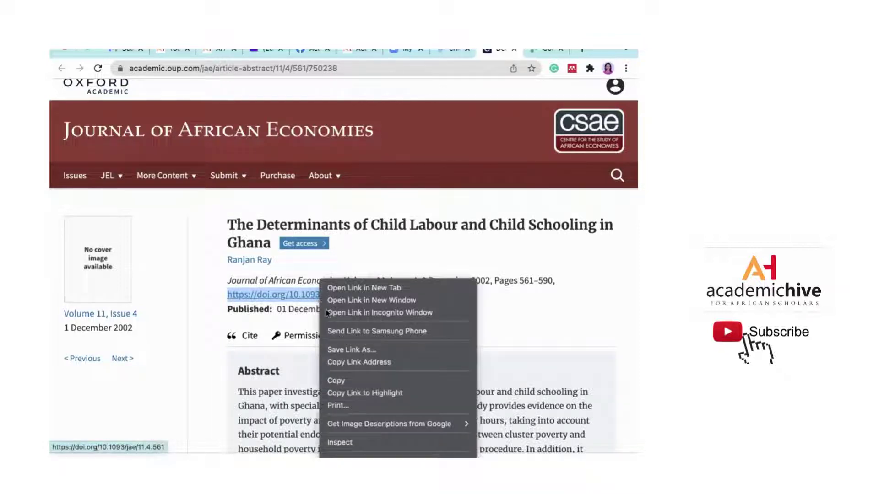
pyautogui.click(351, 383)
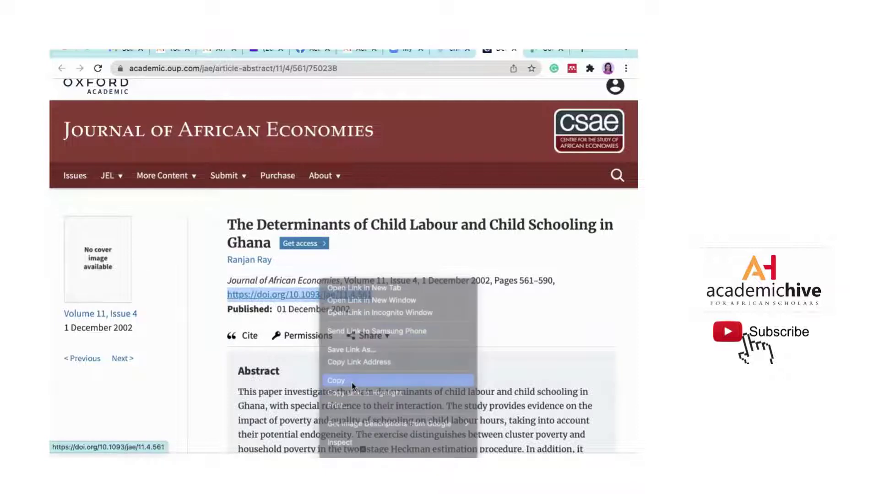
pyautogui.click(537, 52)
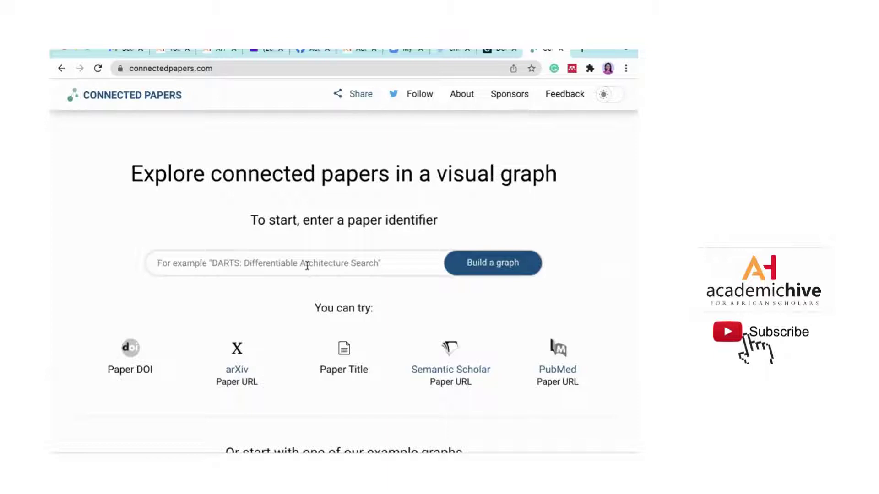
# Search Connected Papers for 'child labour and economic development in Ghana' and list all suggestions.
pyautogui.click(307, 265)
pyautogui.write('child labour and economic deve')
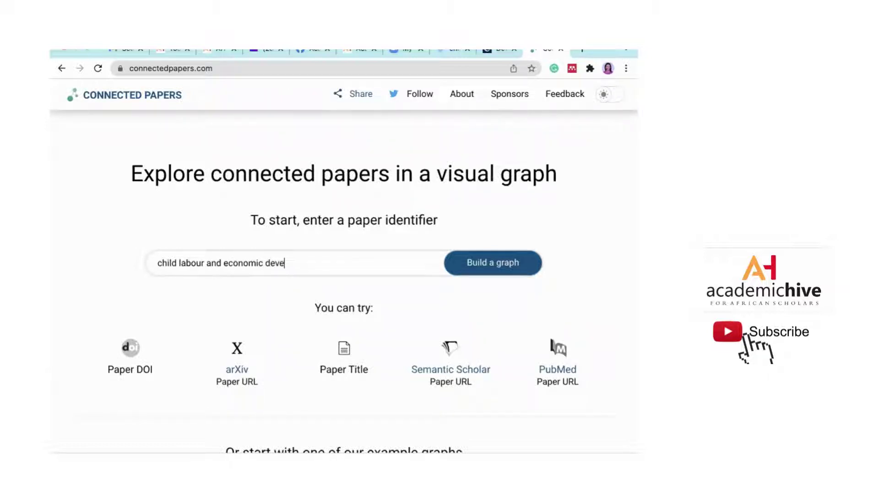
pyautogui.write('lopment')
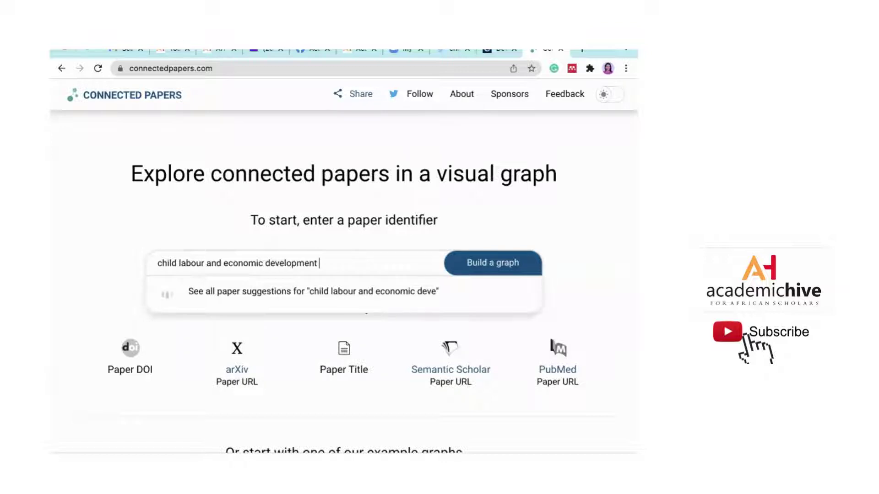
pyautogui.write(' in Ghana')
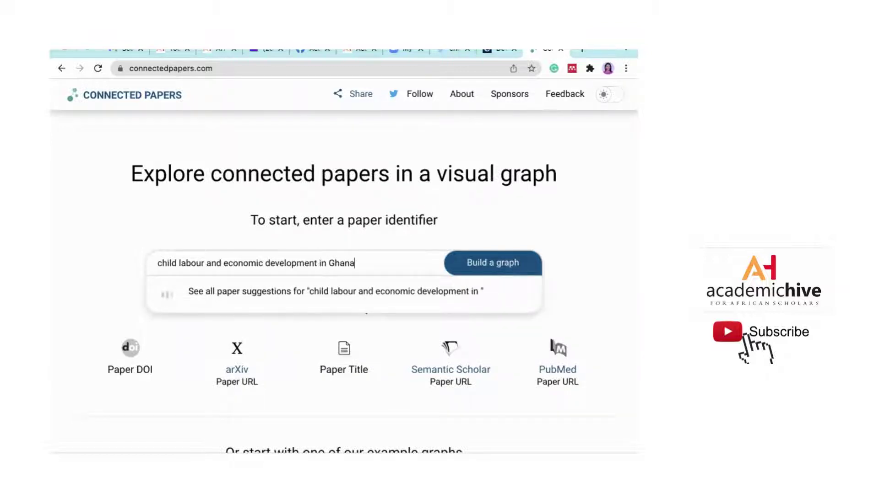
pyautogui.click(347, 297)
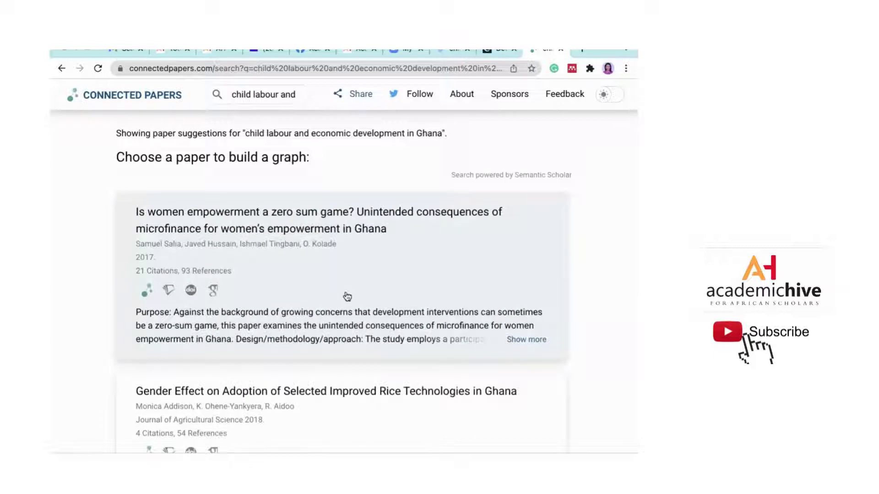
# Scroll the Ghana suggestions and build the graph for the 2008 cocoa child-labour determinants paper.
pyautogui.scroll(-2, 345, 295)
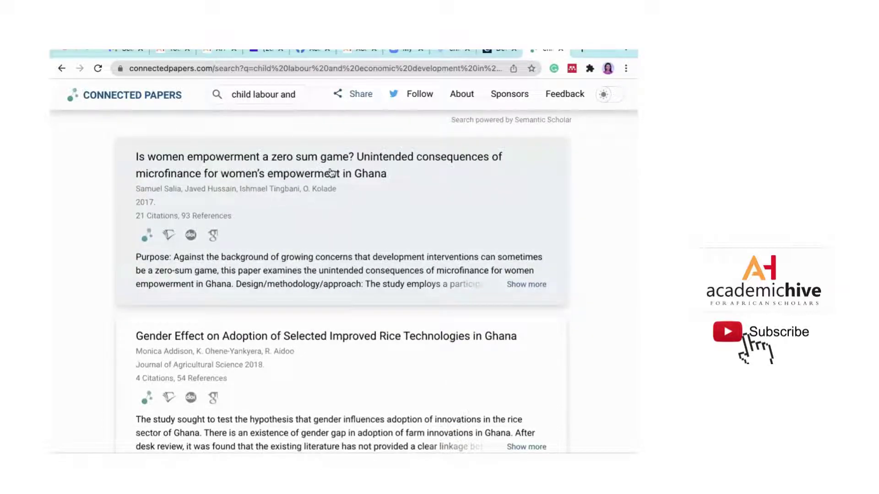
pyautogui.scroll(-7, 370, 172)
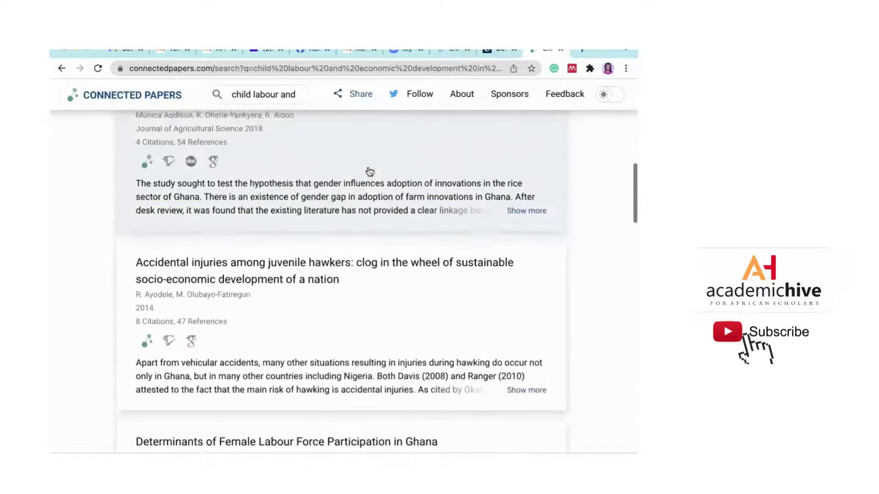
pyautogui.scroll(-6, 370, 171)
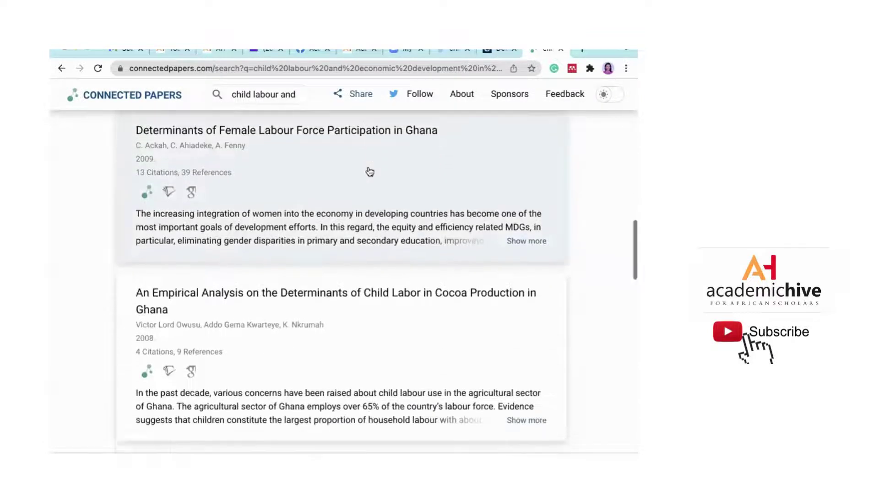
pyautogui.scroll(-2, 369, 171)
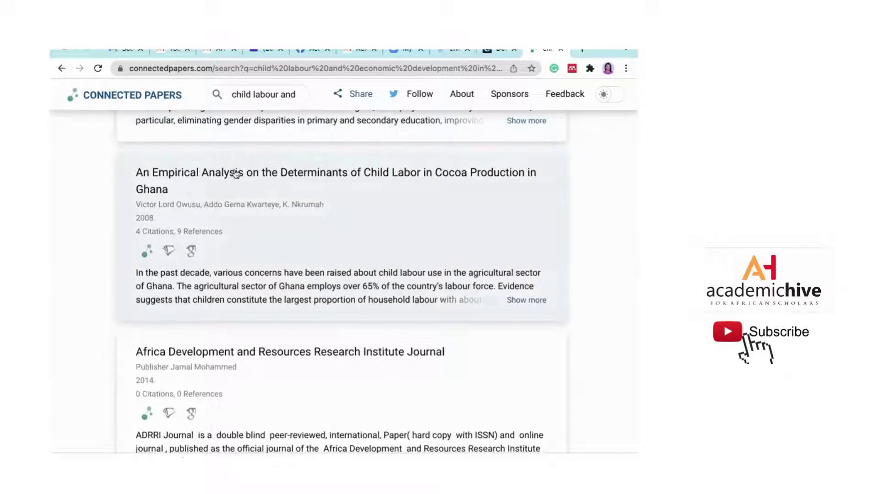
pyautogui.click(396, 175)
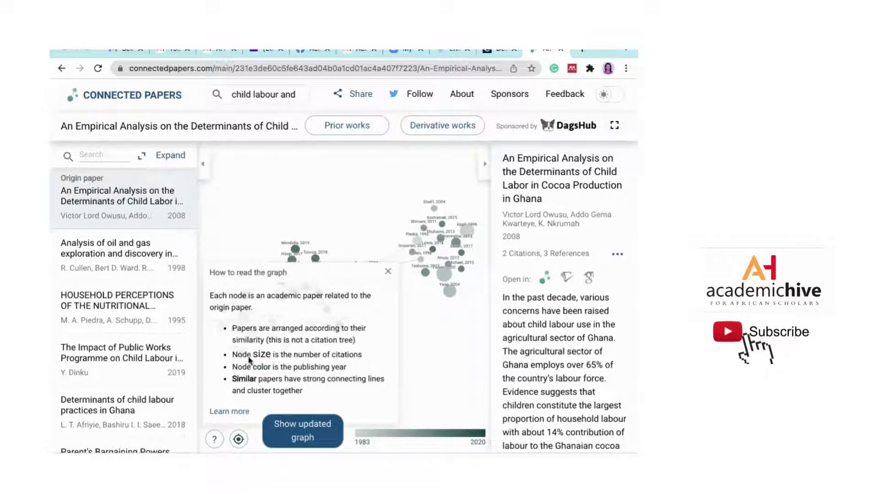
# Close the 'How to read the graph' popup to reveal the cocoa child-labour paper's graph.
pyautogui.click(220, 295)
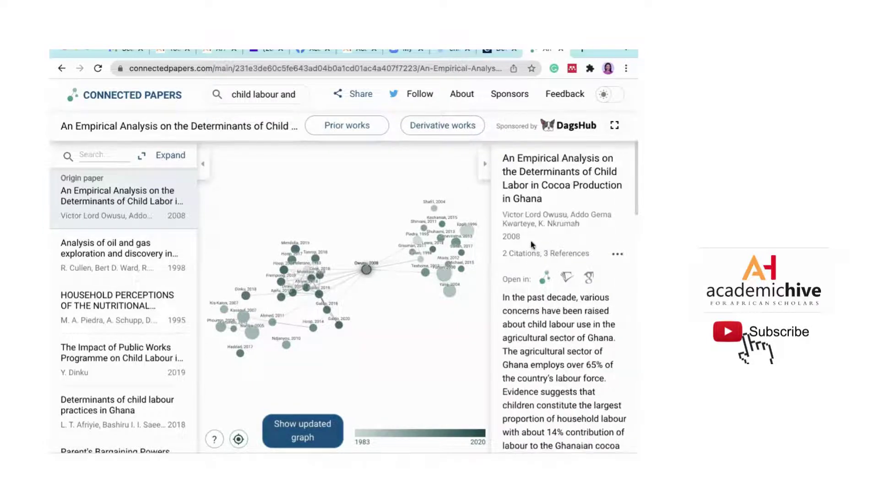
# Show the induced travel paper's details and read its abstract.
pyautogui.click(445, 278)
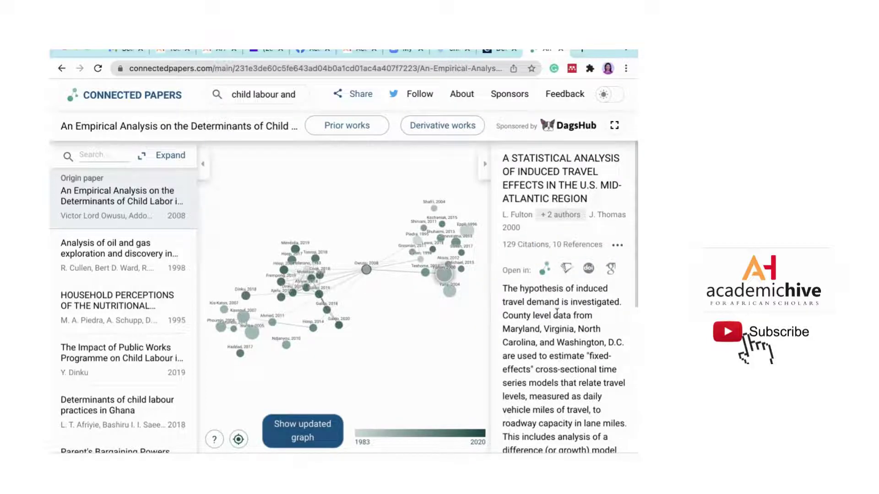
pyautogui.scroll(-6, 566, 326)
pyautogui.scroll(6, 556, 313)
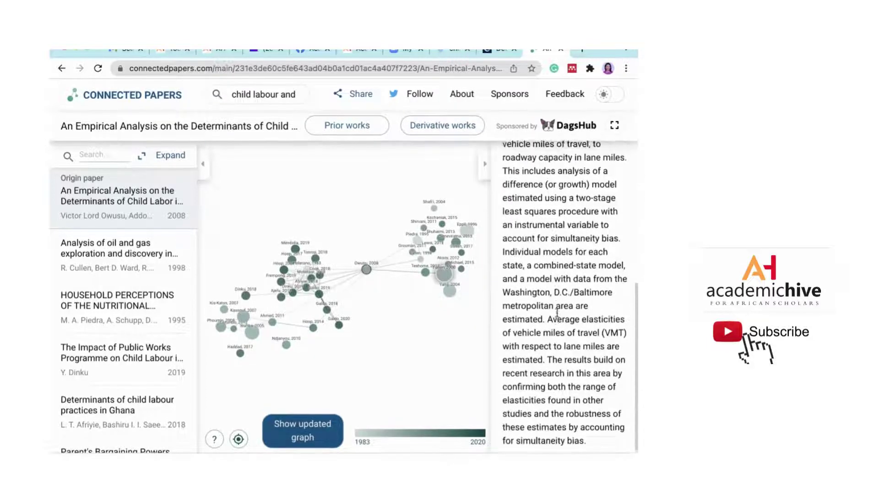
pyautogui.scroll(-5, 557, 313)
pyautogui.scroll(-2, 557, 313)
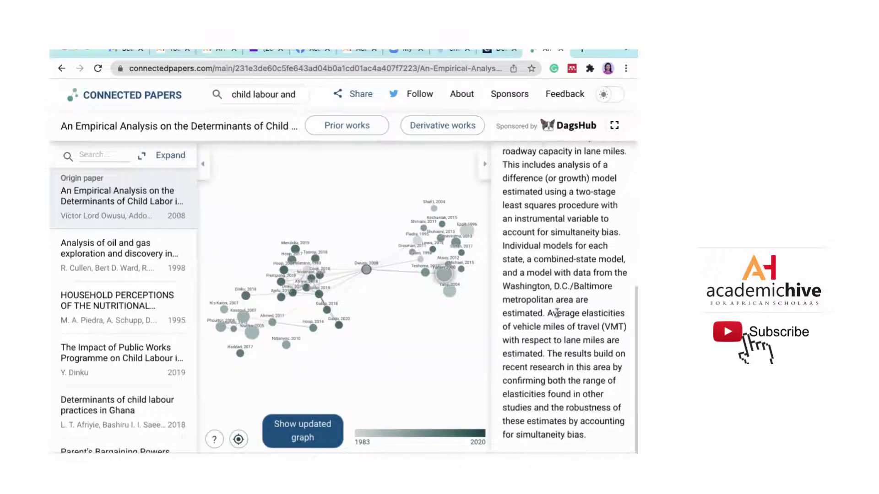
pyautogui.scroll(6, 557, 313)
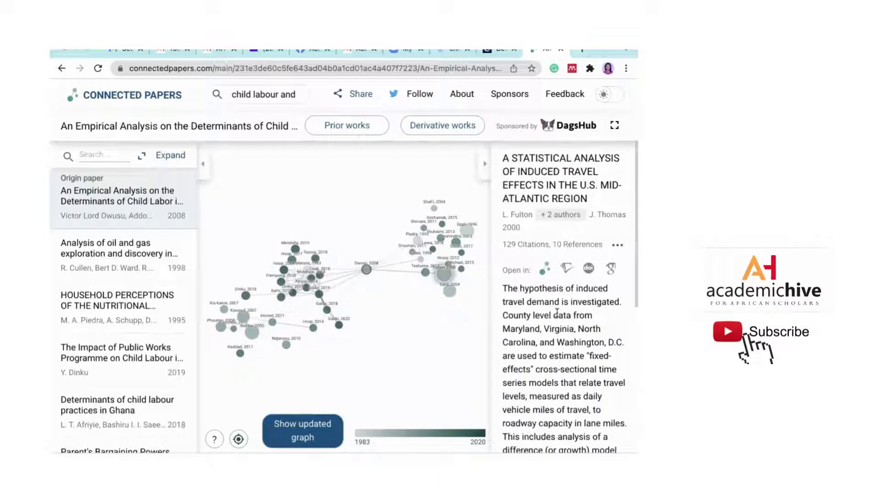
# Show the U.S. Economic Sanctions paper's details and skim its abstract.
pyautogui.click(449, 292)
pyautogui.scroll(-6, 561, 311)
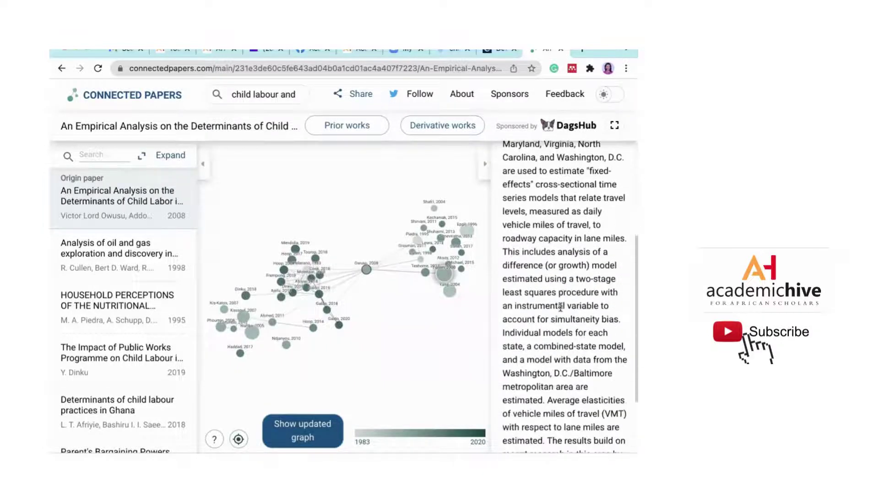
pyautogui.scroll(3, 561, 308)
pyautogui.scroll(3, 560, 307)
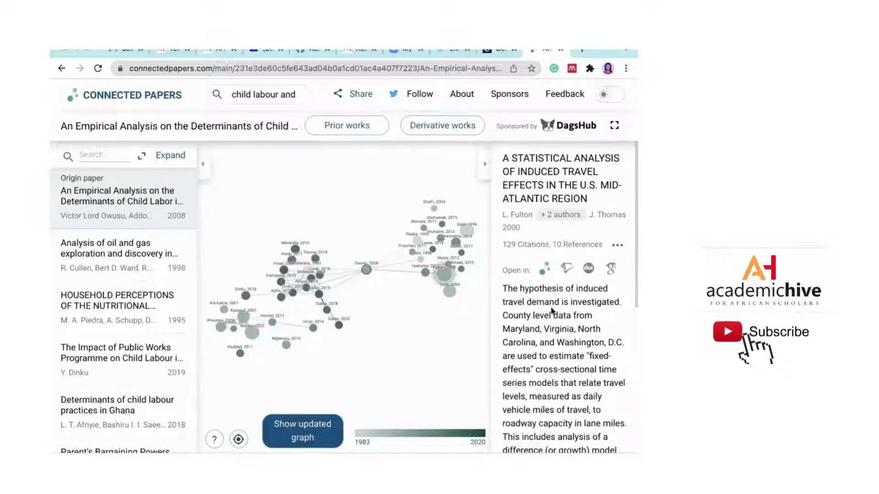
pyautogui.scroll(-3, 552, 312)
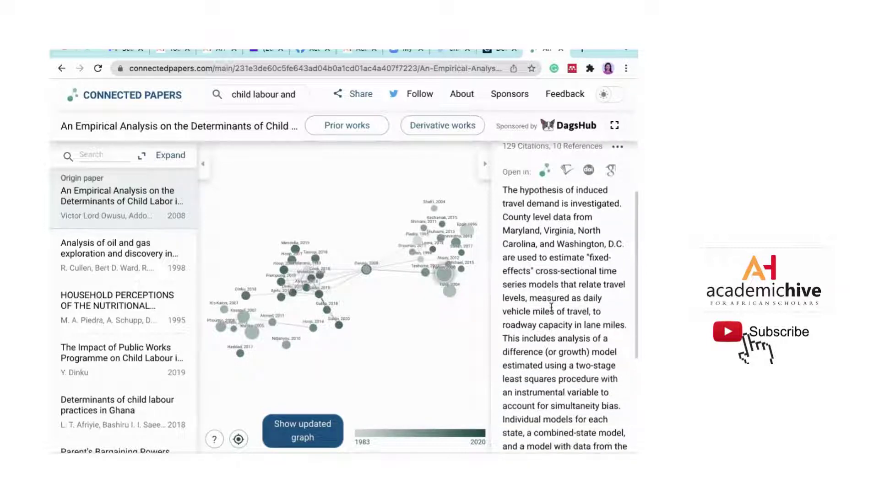
pyautogui.scroll(3, 552, 308)
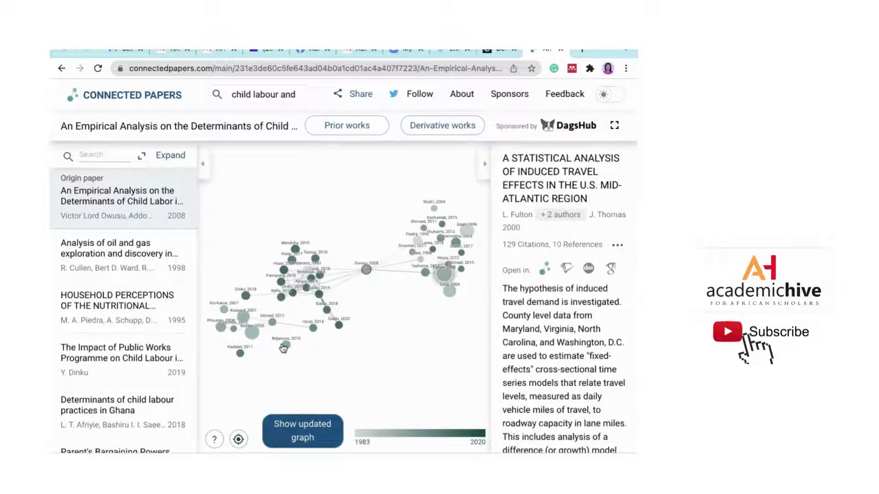
# Preview the origin Ghana cocoa paper, then the meat nutritional labeling paper, then the origin again.
pyautogui.moveTo(251, 333)
pyautogui.click(183, 195)
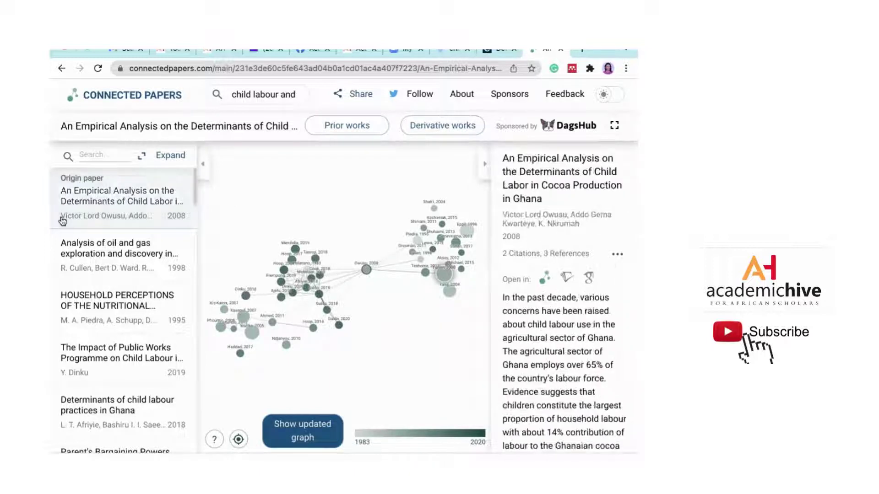
pyautogui.scroll(-3, 157, 227)
pyautogui.click(157, 227)
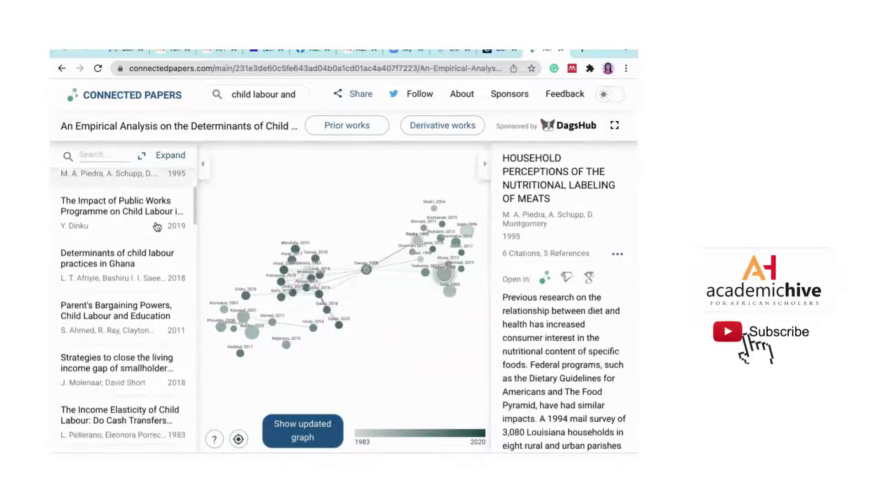
pyautogui.scroll(3, 157, 226)
pyautogui.click(157, 226)
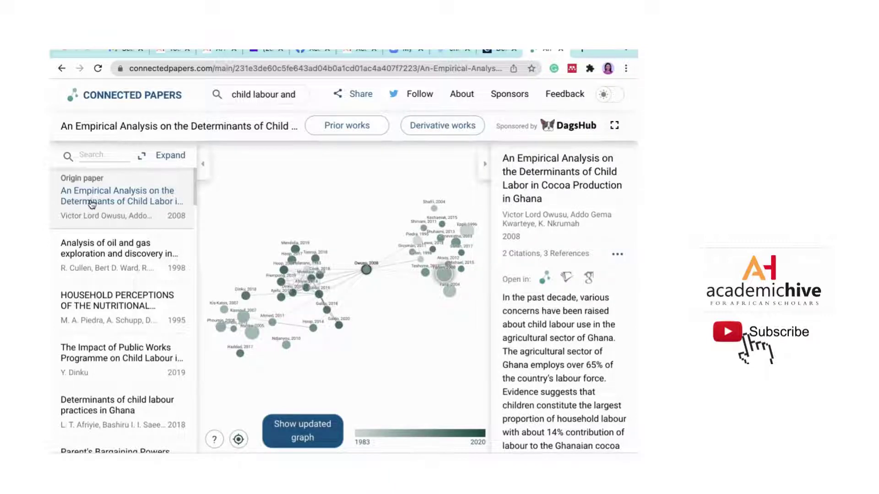
# Scroll through the list of connected papers, previewing their details.
pyautogui.scroll(-2, 105, 197)
pyautogui.scroll(-1, 106, 196)
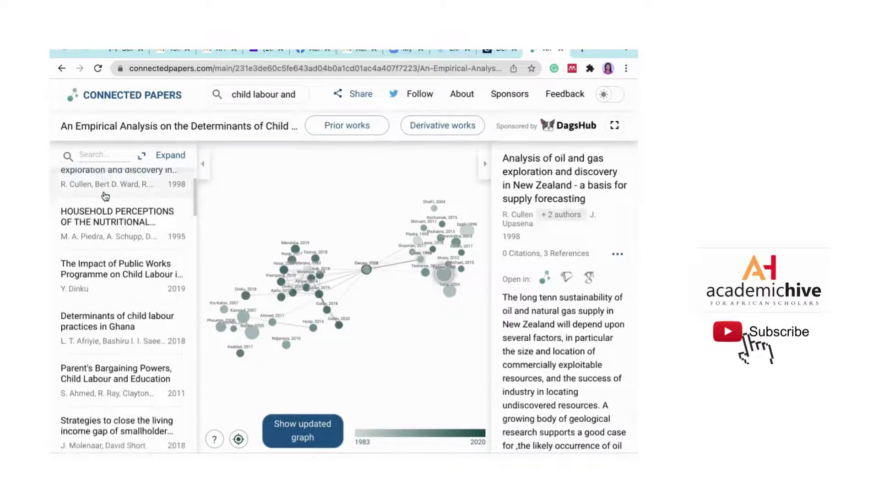
pyautogui.scroll(2, 105, 197)
pyautogui.scroll(-5, 105, 196)
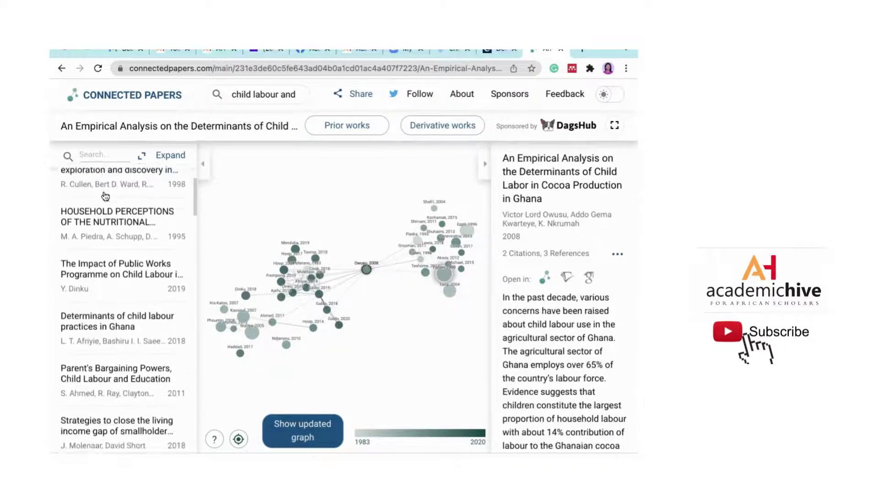
pyautogui.scroll(-12, 105, 195)
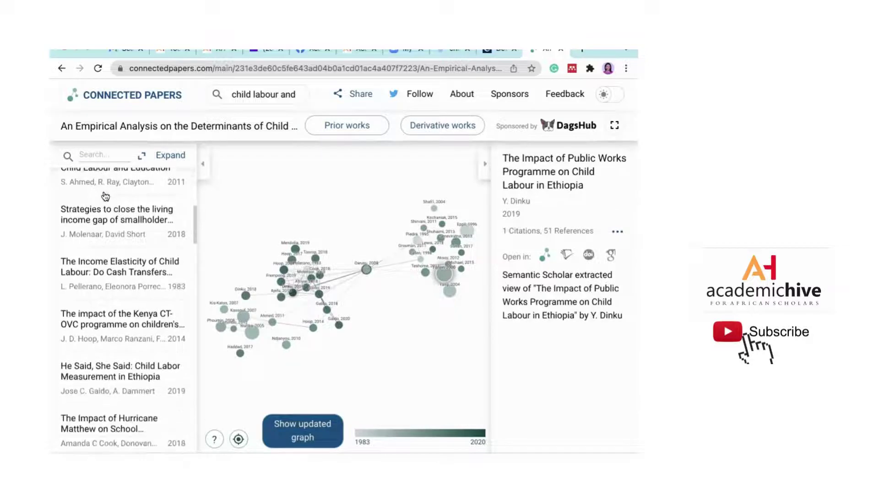
pyautogui.scroll(-5, 105, 197)
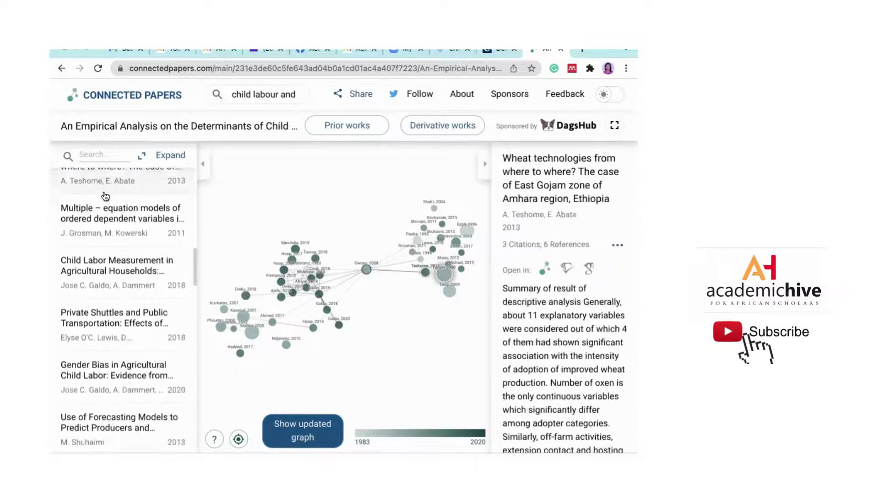
pyautogui.scroll(-2, 105, 197)
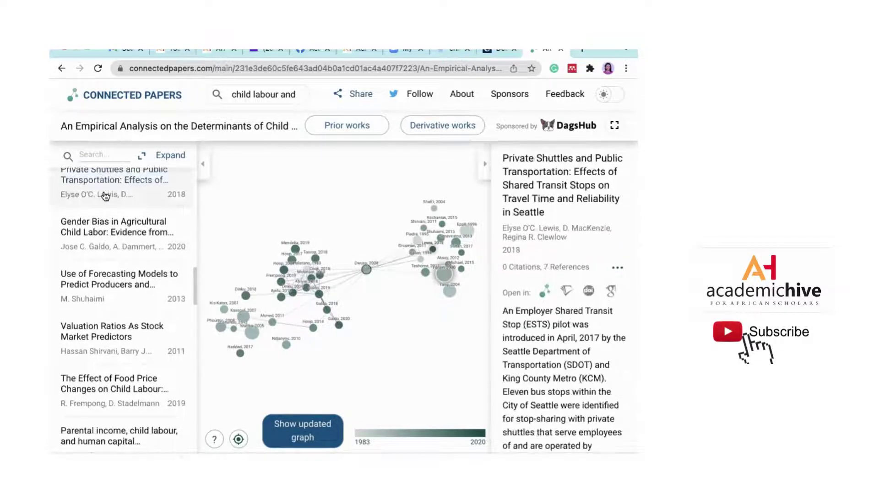
pyautogui.scroll(10, 105, 197)
pyautogui.scroll(9, 105, 195)
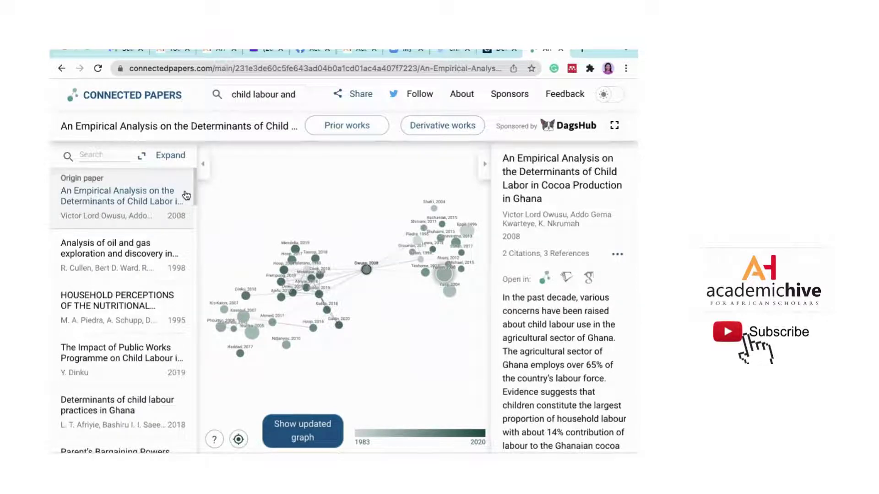
pyautogui.scroll(-2, 147, 256)
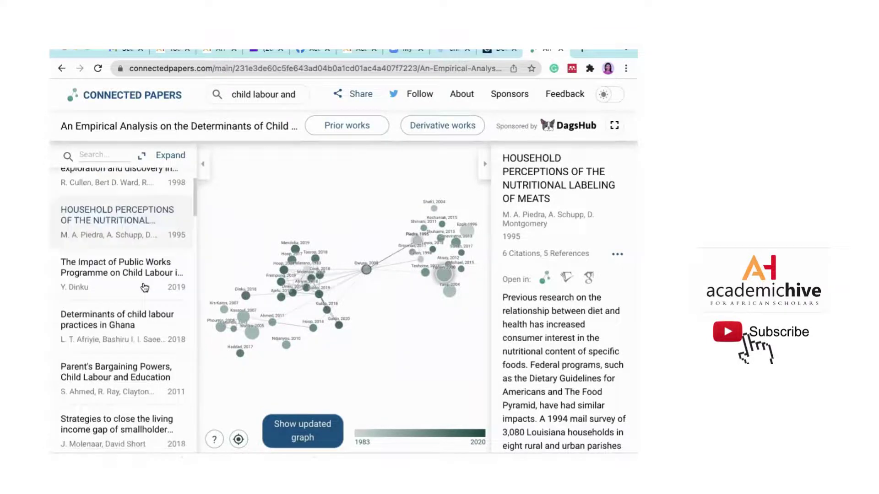
pyautogui.scroll(-2, 145, 287)
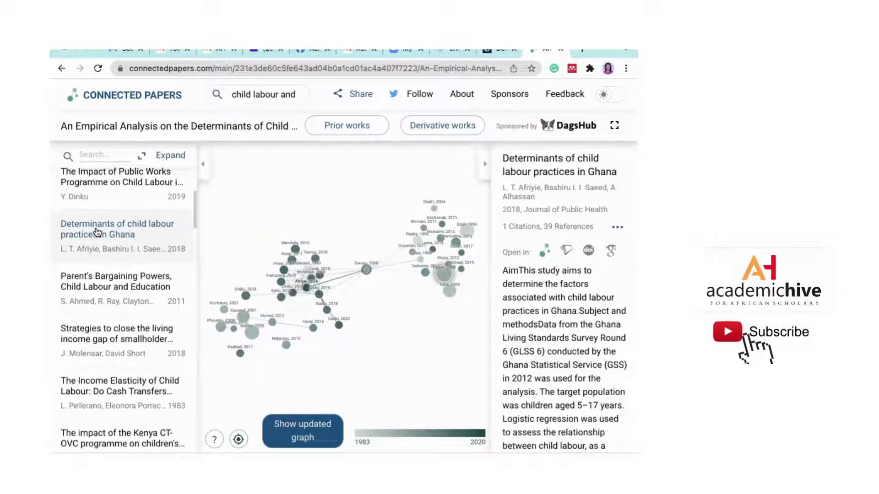
# Select 'Determinants of child labour practices in Ghana' (2018) and scroll through its abstract.
pyautogui.click(97, 232)
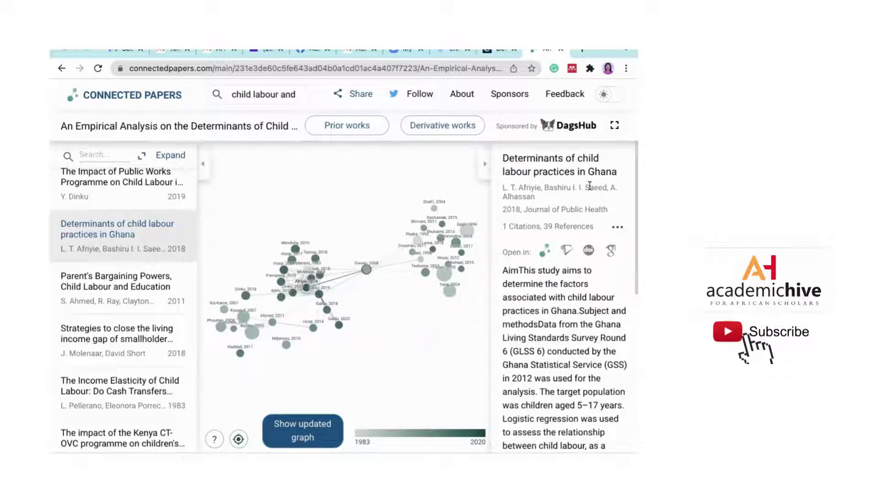
pyautogui.scroll(-4, 595, 217)
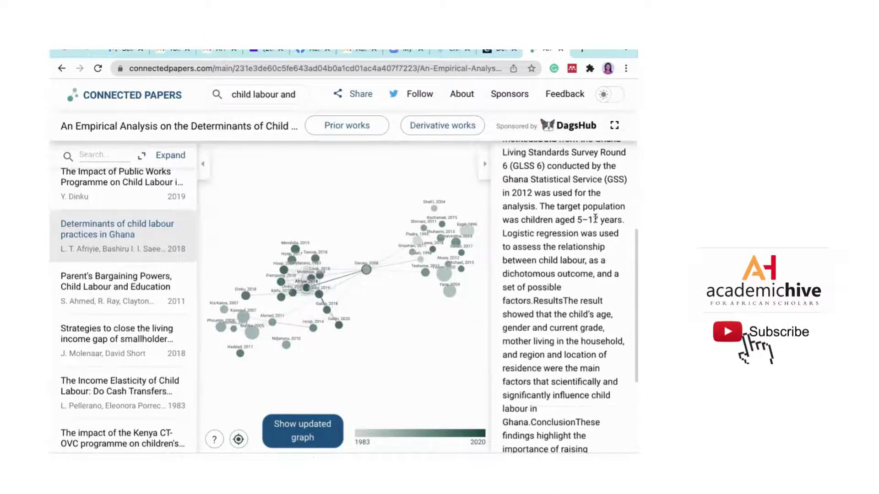
pyautogui.scroll(6, 594, 218)
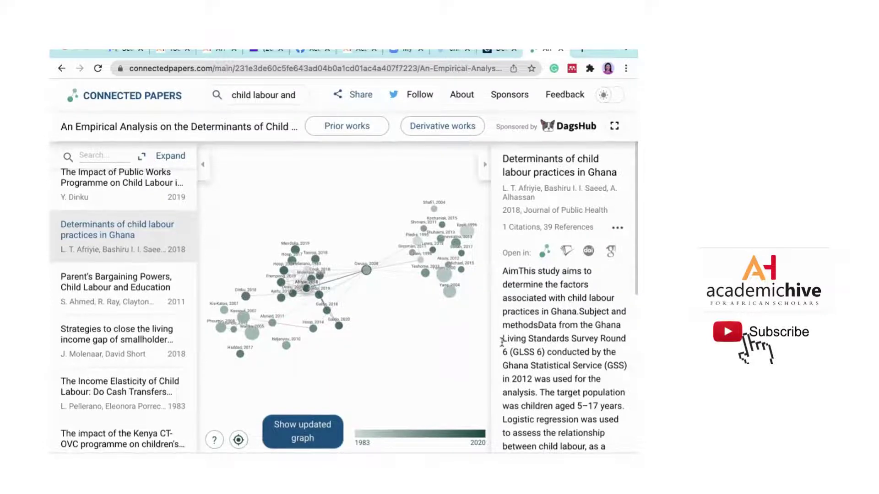
pyautogui.scroll(-7, 502, 342)
pyautogui.scroll(7, 502, 343)
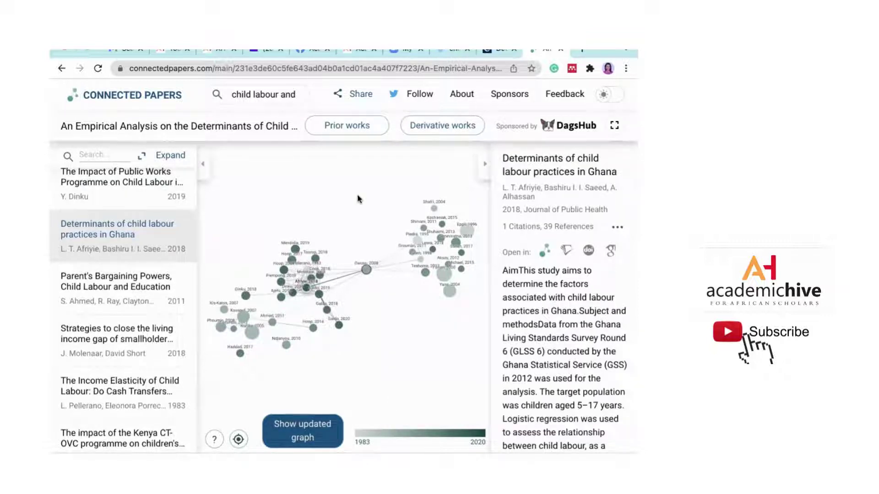
# Paste the DOI into the graph's search box, view the origin paper, then go back to suggestions.
pyautogui.scroll(1, 358, 199)
pyautogui.scroll(5, 358, 199)
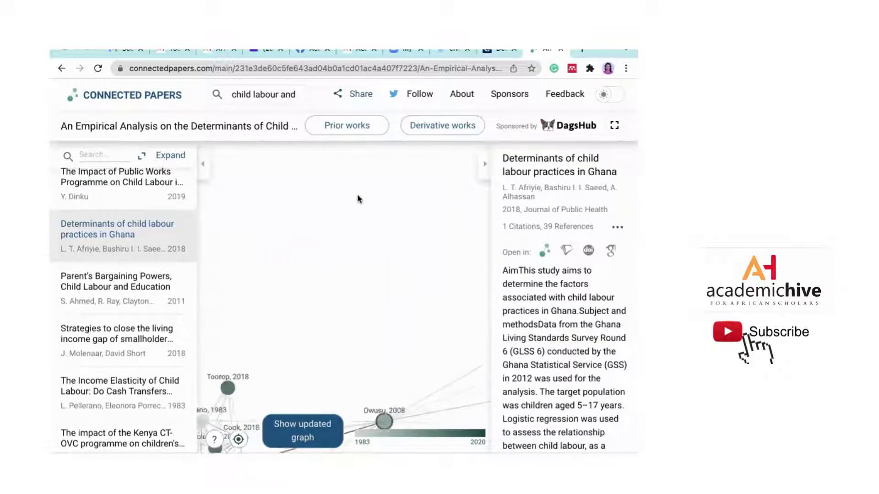
pyautogui.scroll(-6, 358, 199)
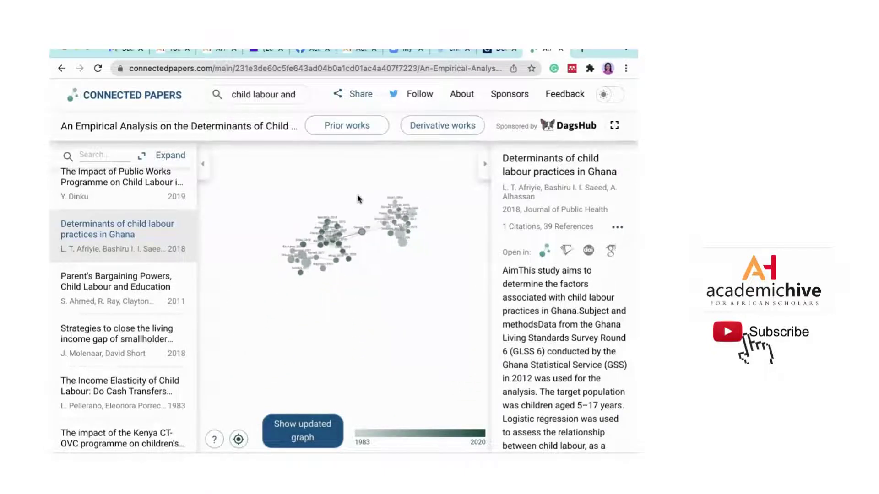
pyautogui.scroll(2, 358, 199)
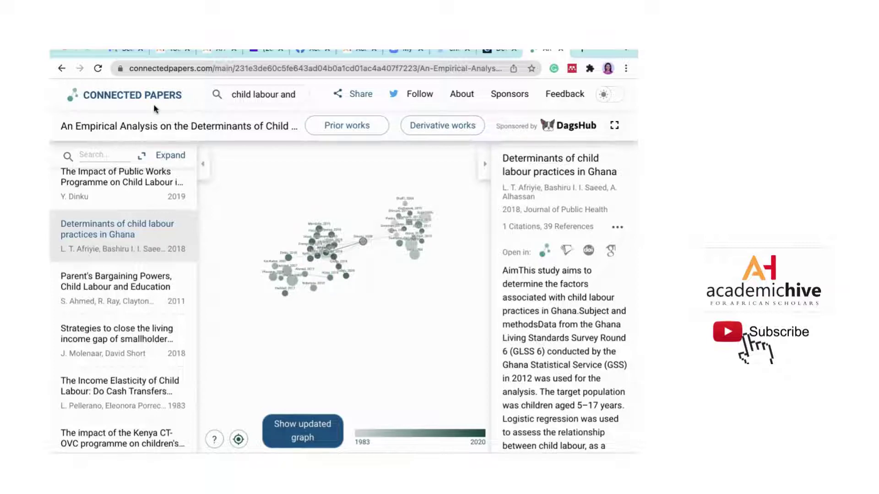
pyautogui.scroll(-1, 528, 170)
pyautogui.click(104, 154)
pyautogui.hotkey('ctrl', 'v')
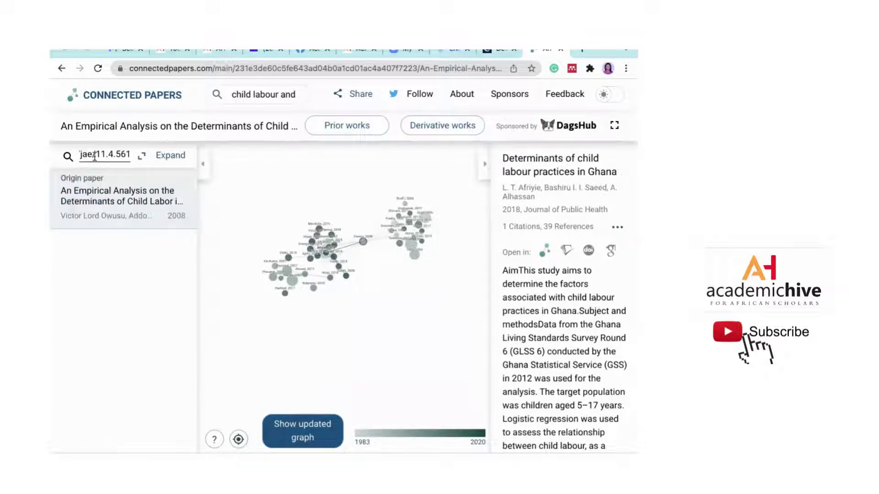
pyautogui.click(132, 216)
pyautogui.click(62, 69)
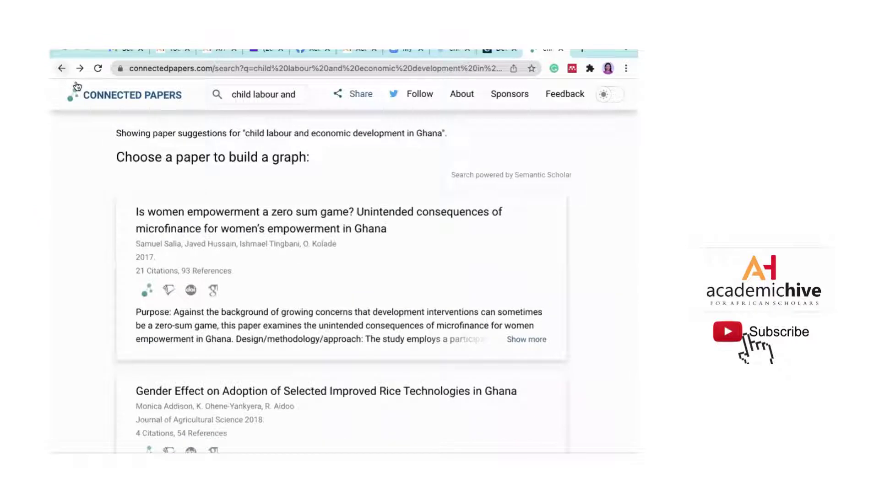
# From the home page, paste the DOI and build the graph for the Ghana child-schooling paper.
pyautogui.click(63, 71)
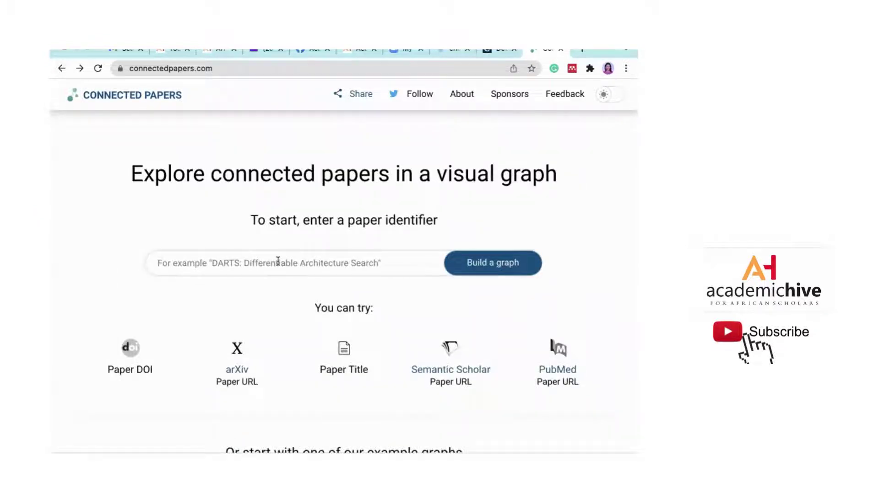
pyautogui.write('https://doi.org/10.1093/jae/11.4.561')
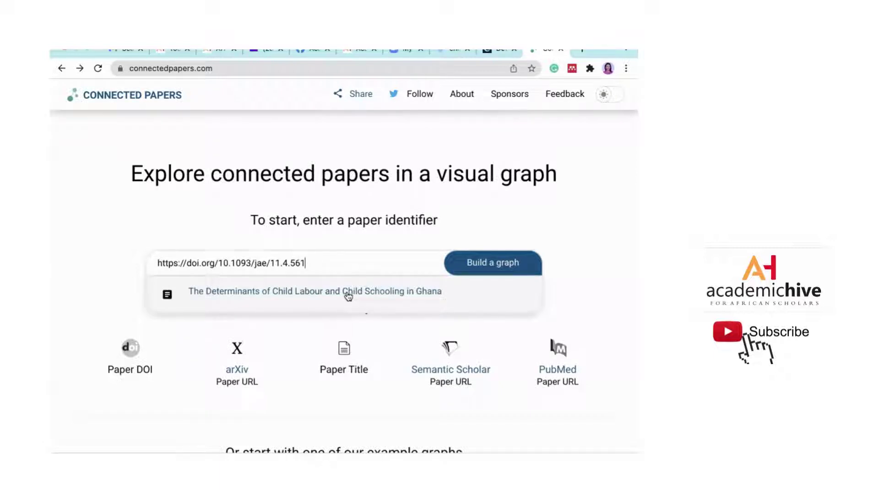
pyautogui.click(347, 295)
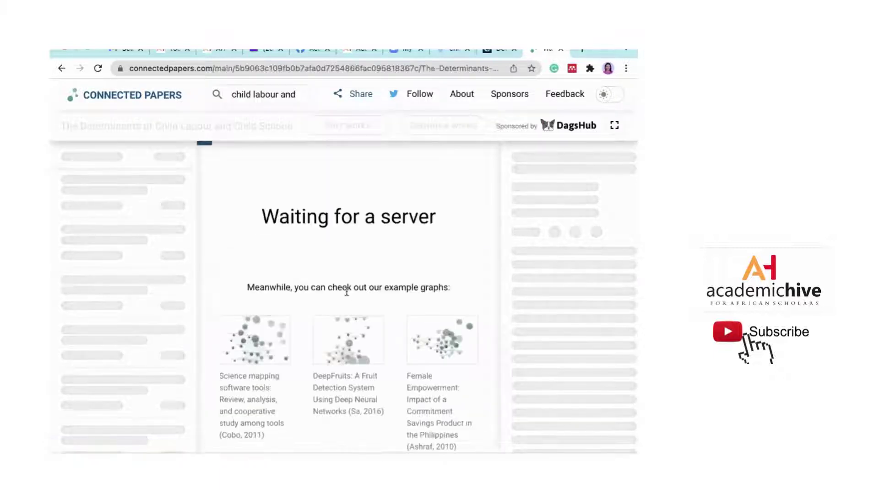